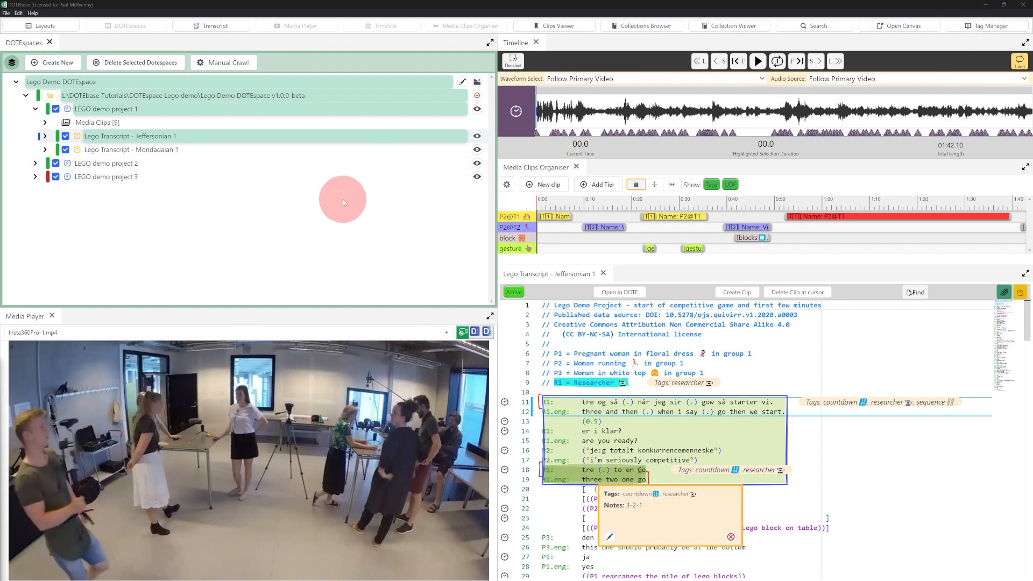
# Open the Tag Manager and dock it side by side with the DOTEspaces panel.
pyautogui.click(26, 45)
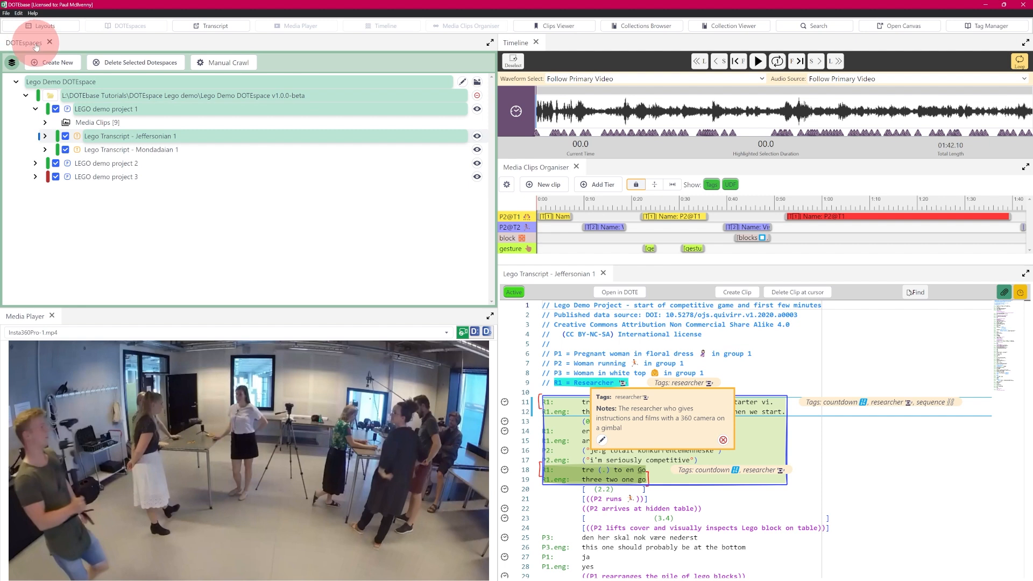
pyautogui.click(985, 32)
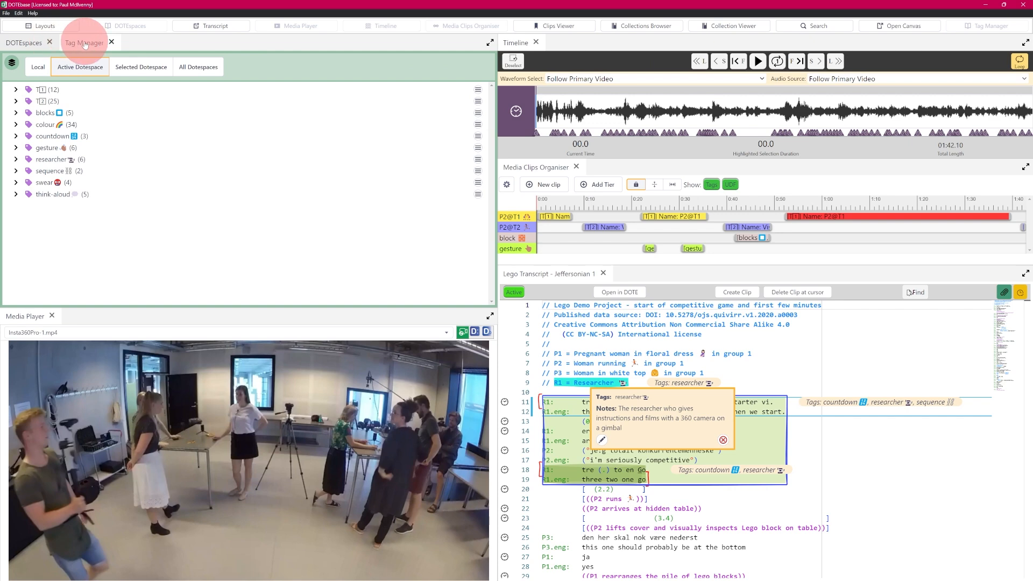
pyautogui.moveTo(87, 46); pyautogui.dragTo(445, 156)
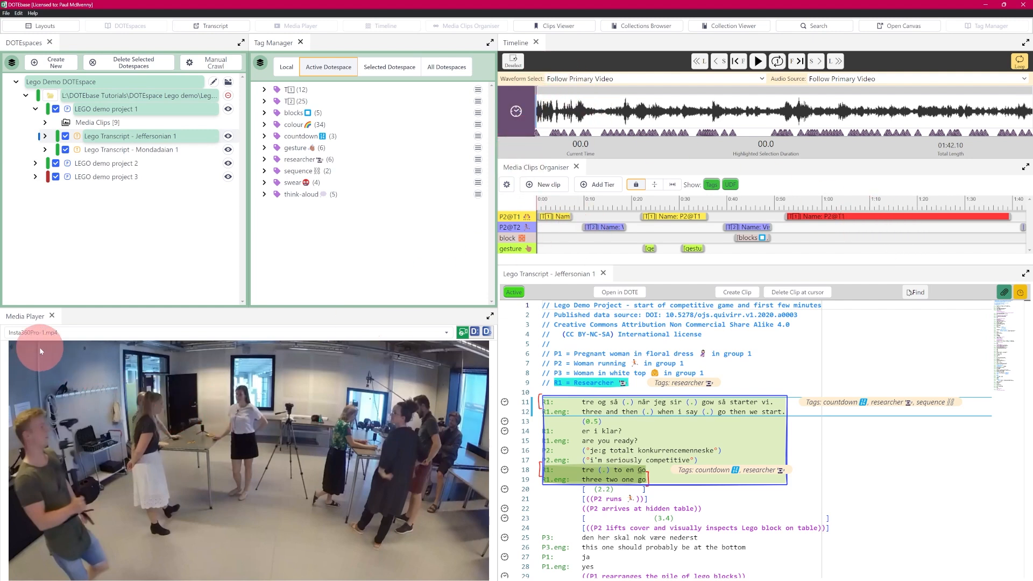
pyautogui.click(67, 333)
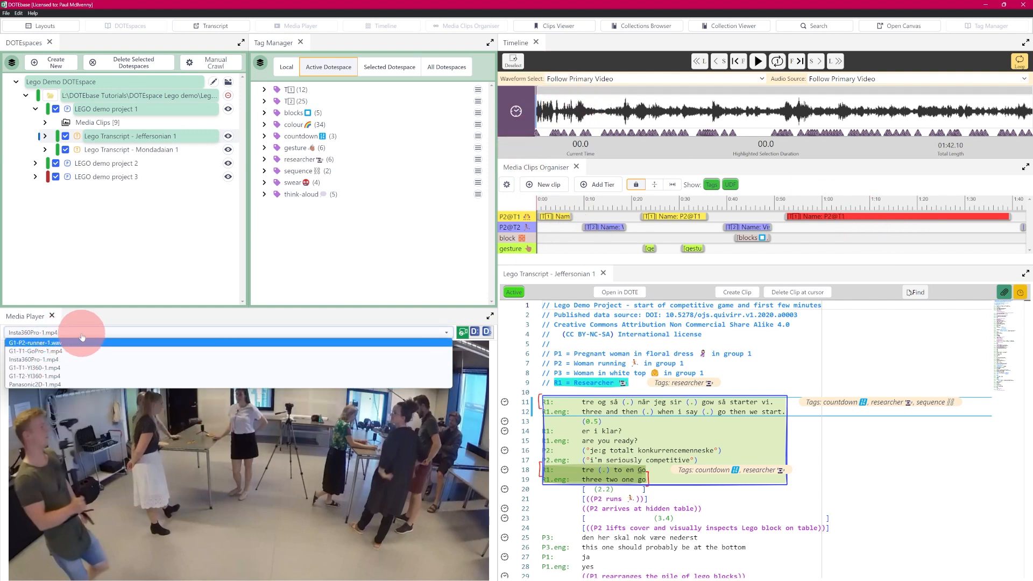
pyautogui.click(159, 473)
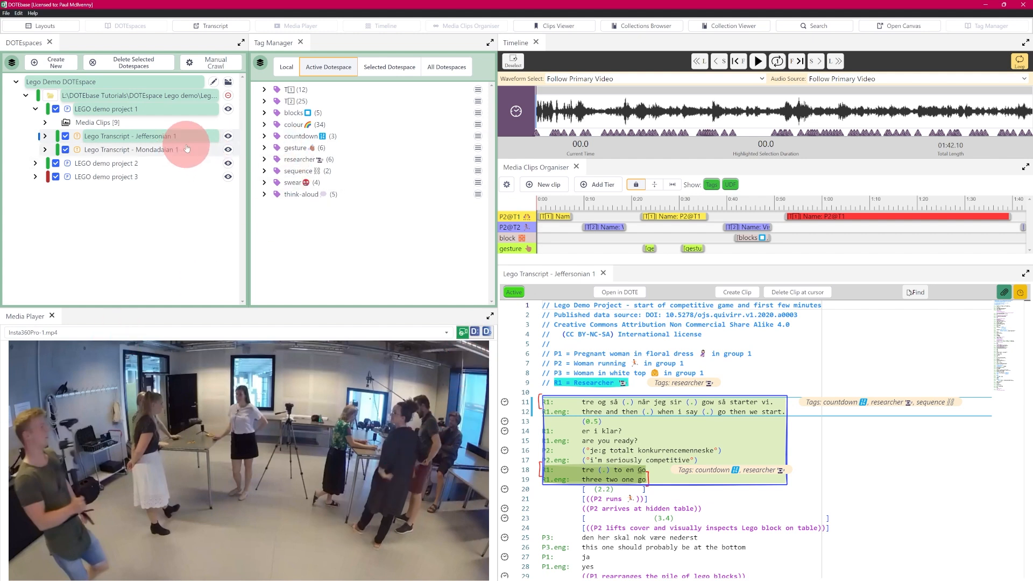
# Compare the local tags of Lego Transcript - Jeffersonian 1 with the tags of the whole active DOTEspace.
pyautogui.click(287, 69)
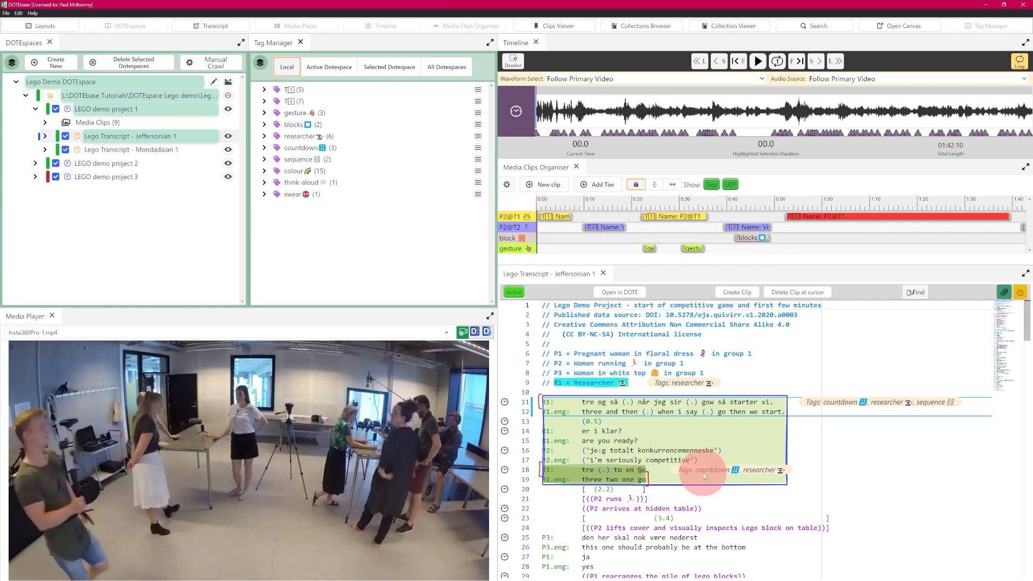
pyautogui.moveTo(1014, 299)
pyautogui.mouseDown()
pyautogui.moveTo(996, 358)
pyautogui.moveTo(1015, 295)
pyautogui.mouseUp()
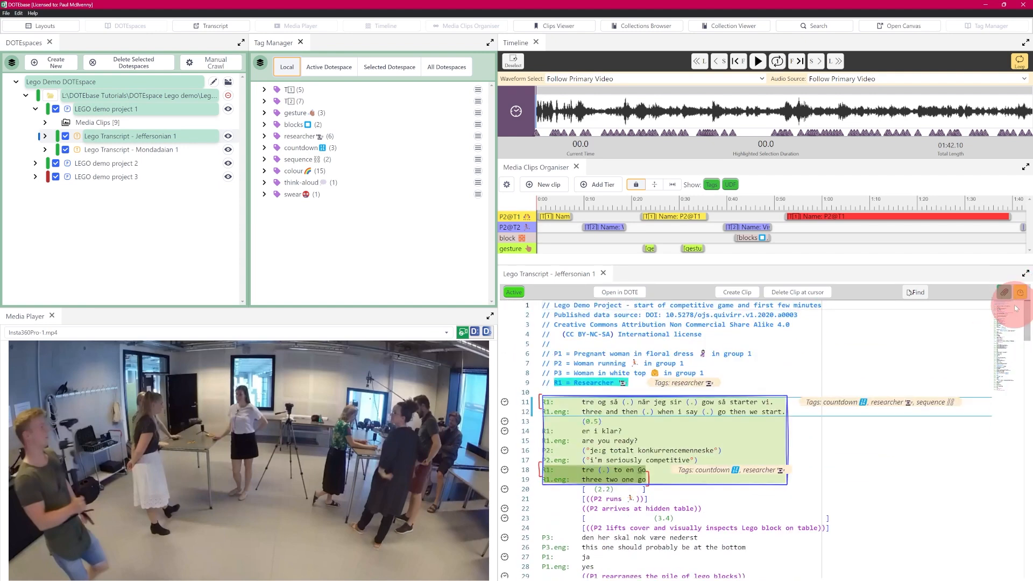
pyautogui.moveTo(721, 402)
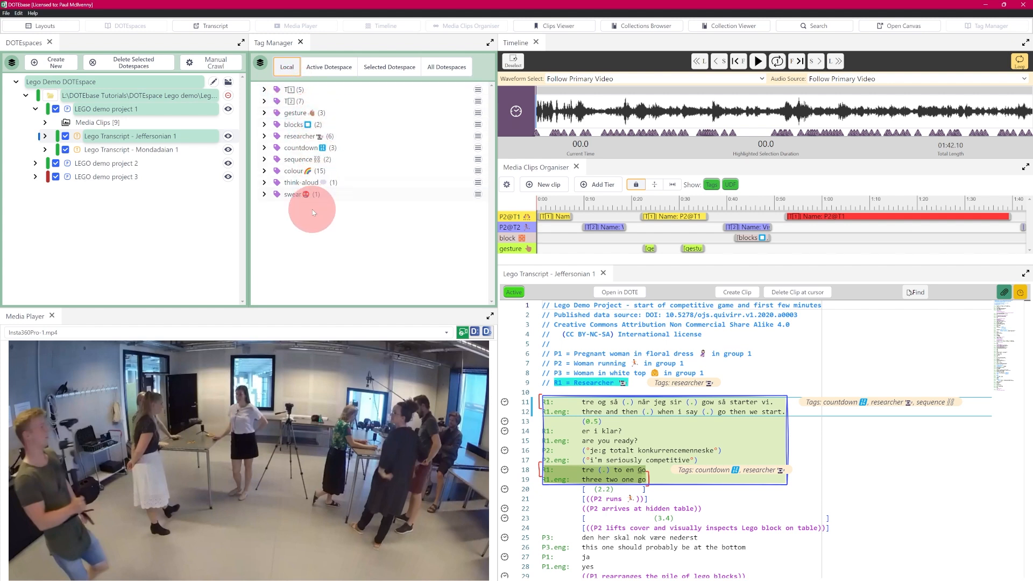
pyautogui.click(336, 67)
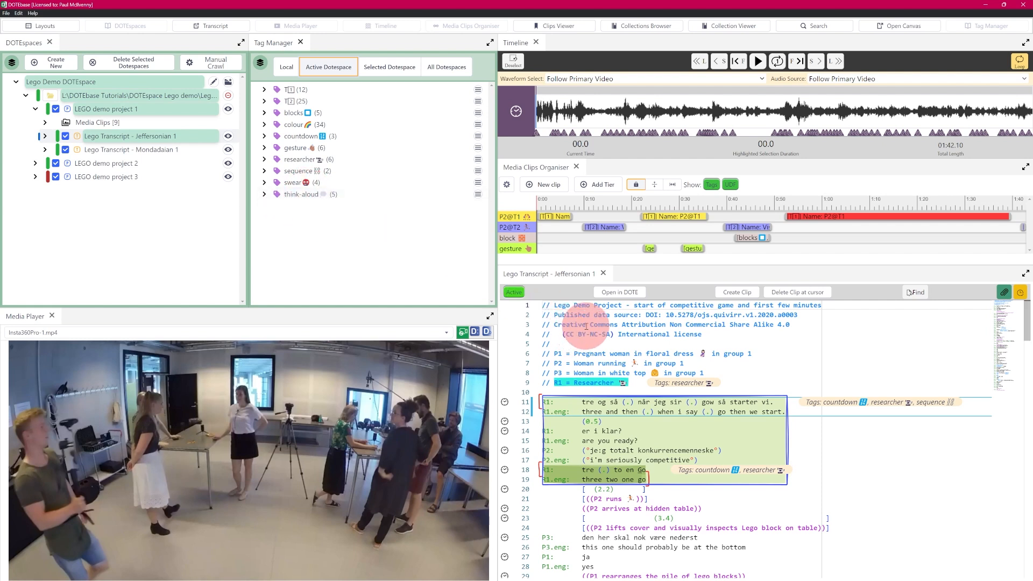
pyautogui.moveTo(603, 383)
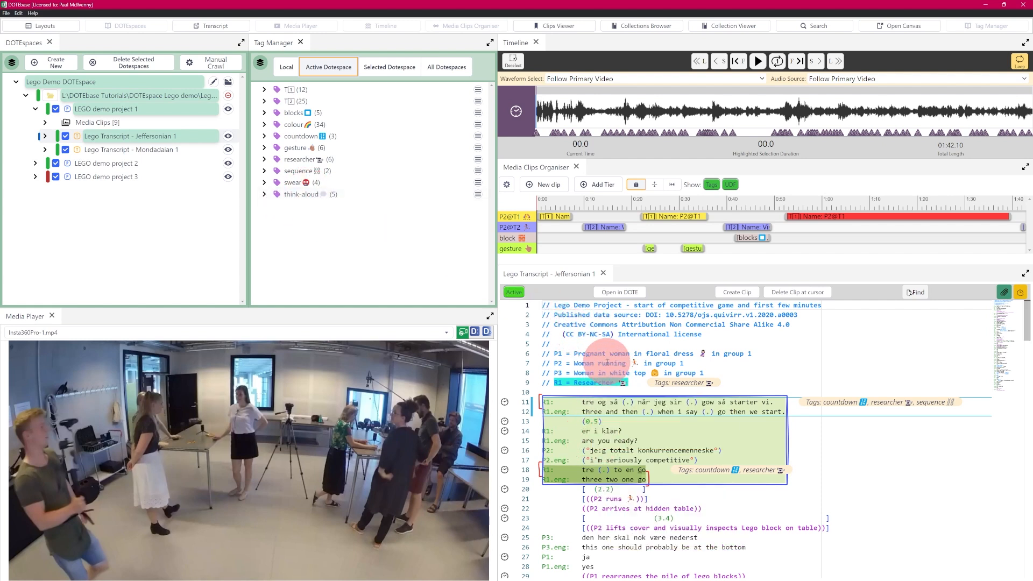
# Make LEGO demo project 3 active and list its local tags.
pyautogui.click(228, 178)
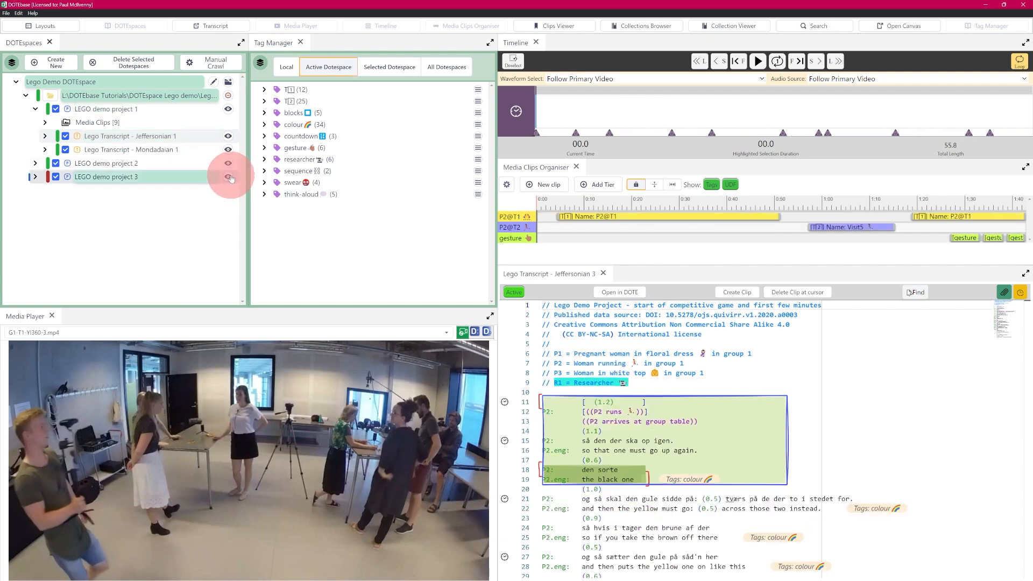
pyautogui.click(294, 68)
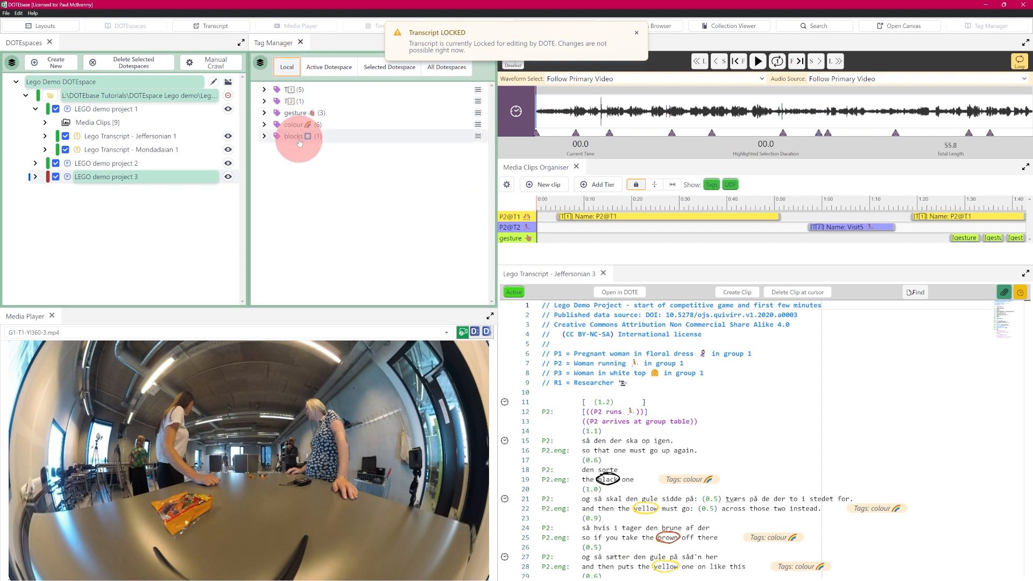
pyautogui.click(425, 47)
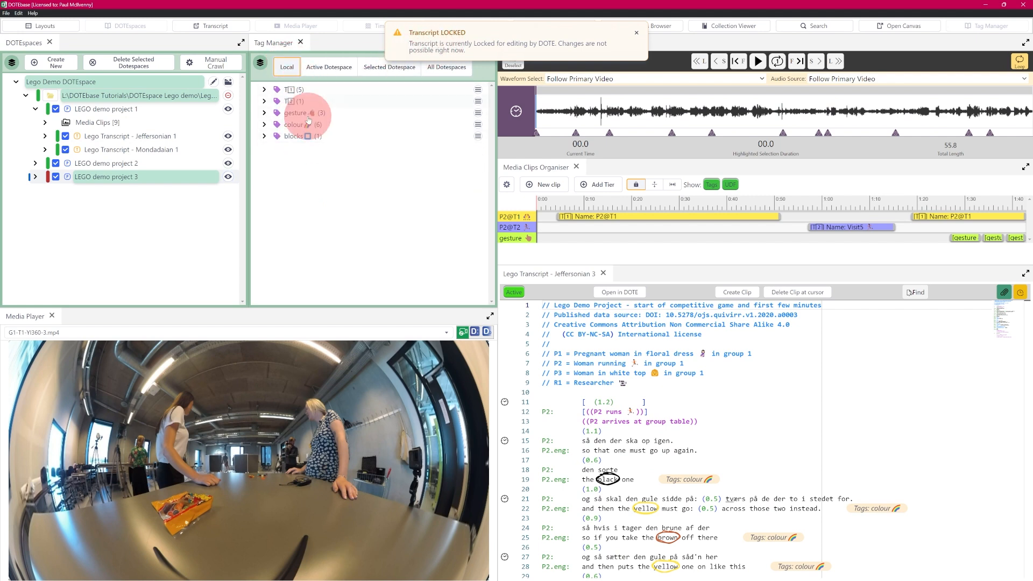
# Make Lego Transcript - Jeffersonian 1 active again and list its local tags.
pyautogui.click(180, 181)
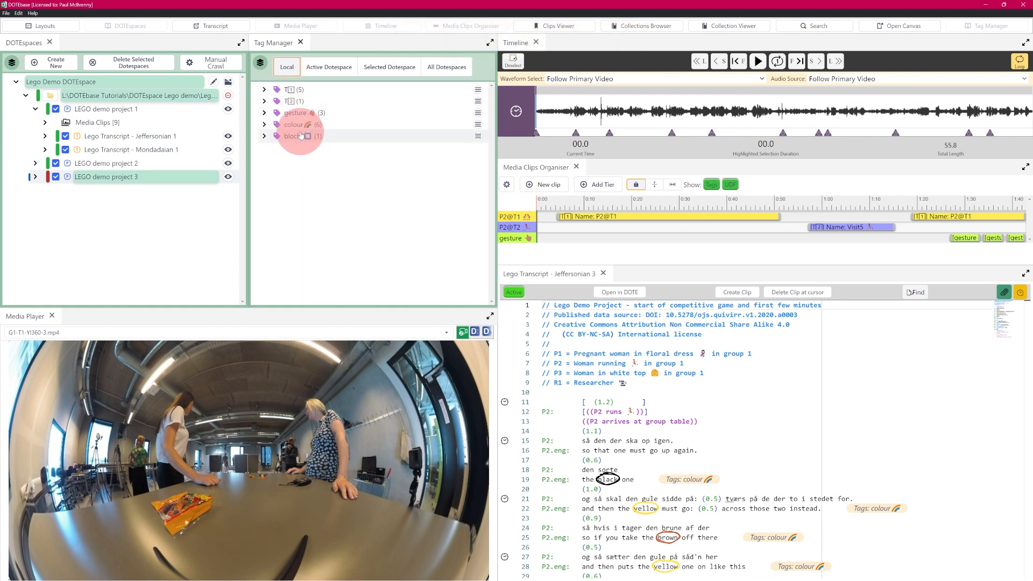
pyautogui.click(228, 136)
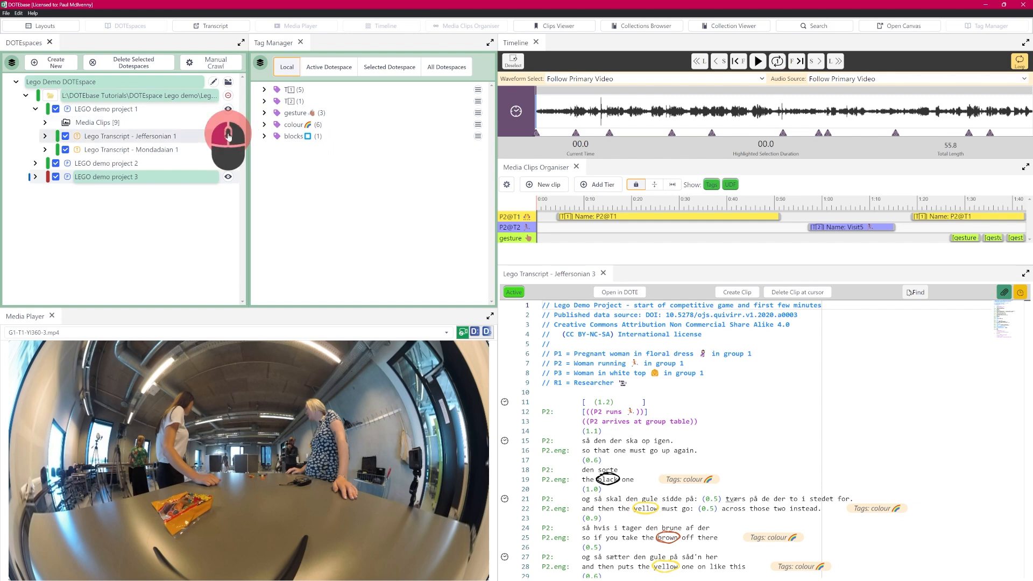
pyautogui.click(285, 67)
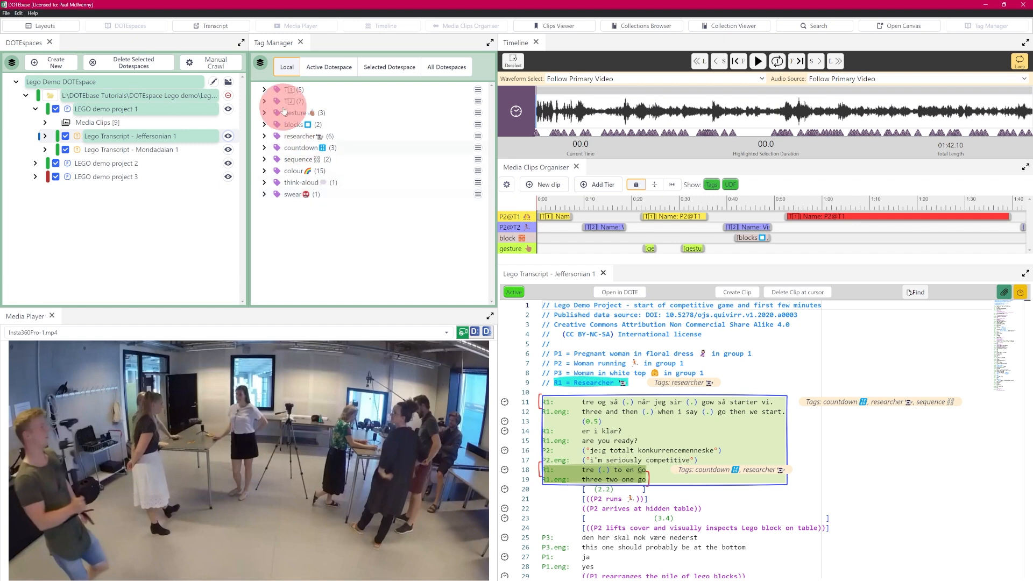
# Jump to the first P2@T1 clip listed under the T1 tag and play a short part of it.
pyautogui.click(264, 90)
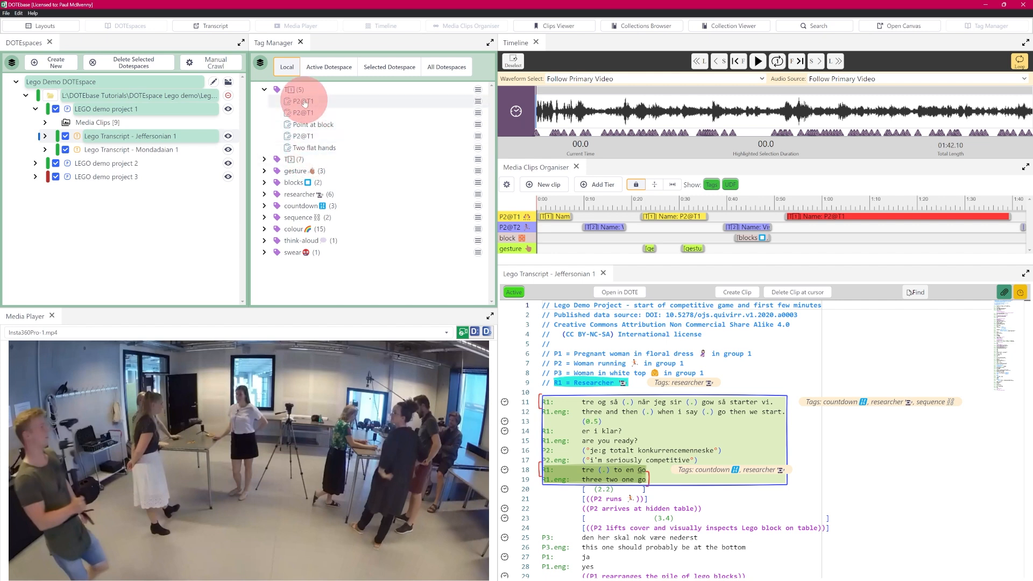
pyautogui.click(477, 102)
pyautogui.click(500, 110)
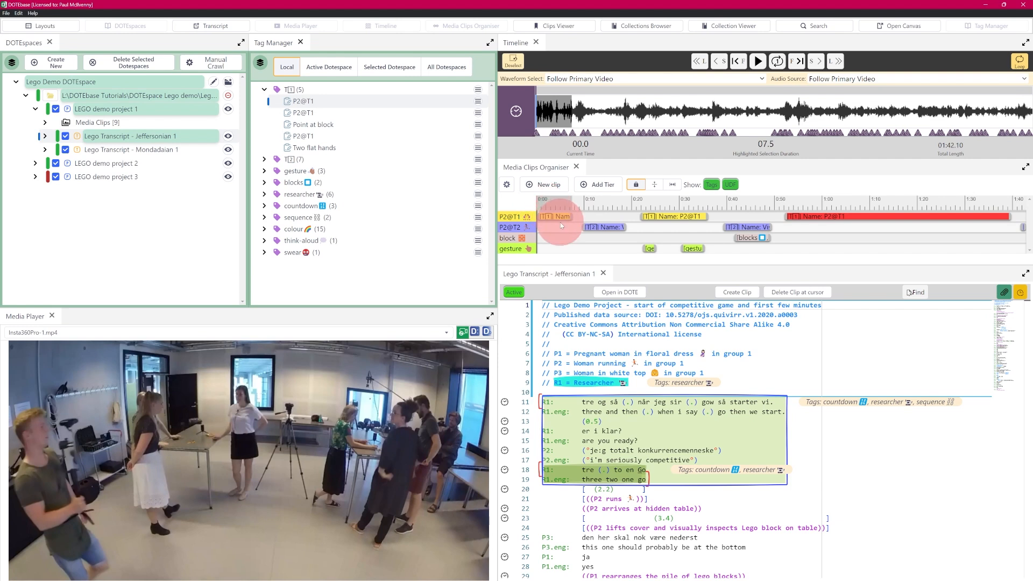
pyautogui.hotkey('ctrl', 'space')
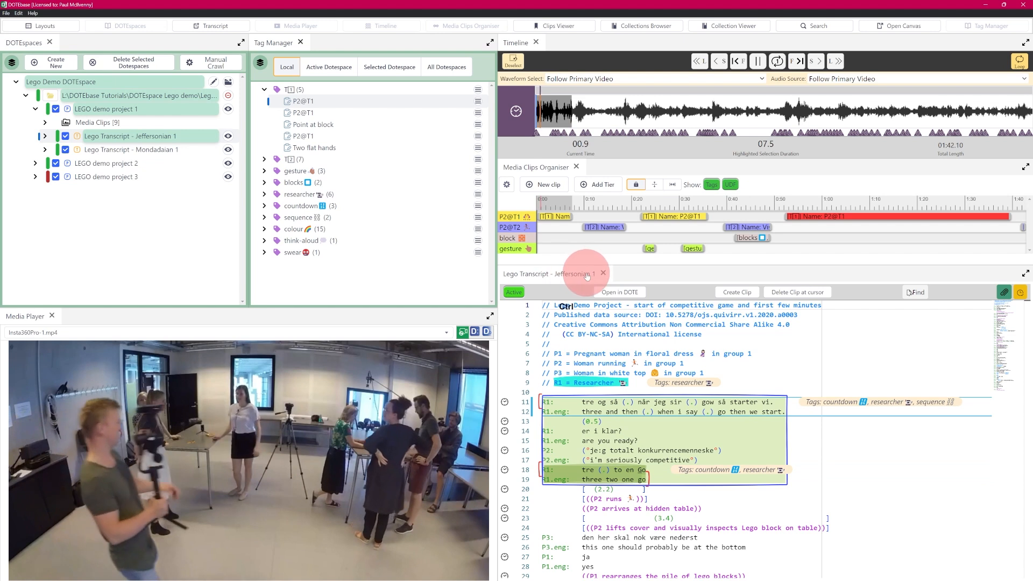
pyautogui.hotkey('ctrl', 'space')
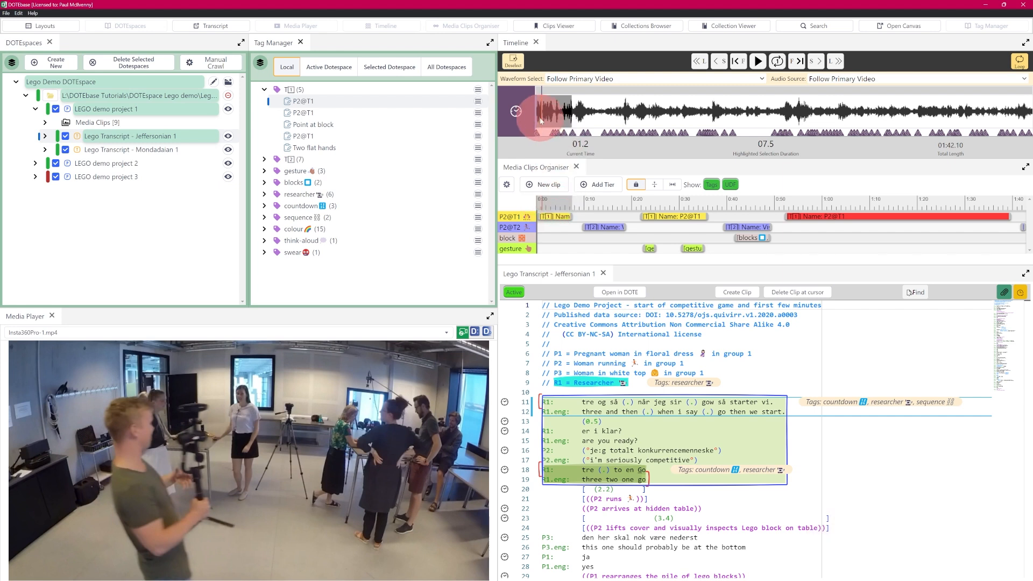
# Inspect the tags and notes of the overlapping clips on transcript lines 11 to 19.
pyautogui.moveTo(552, 416)
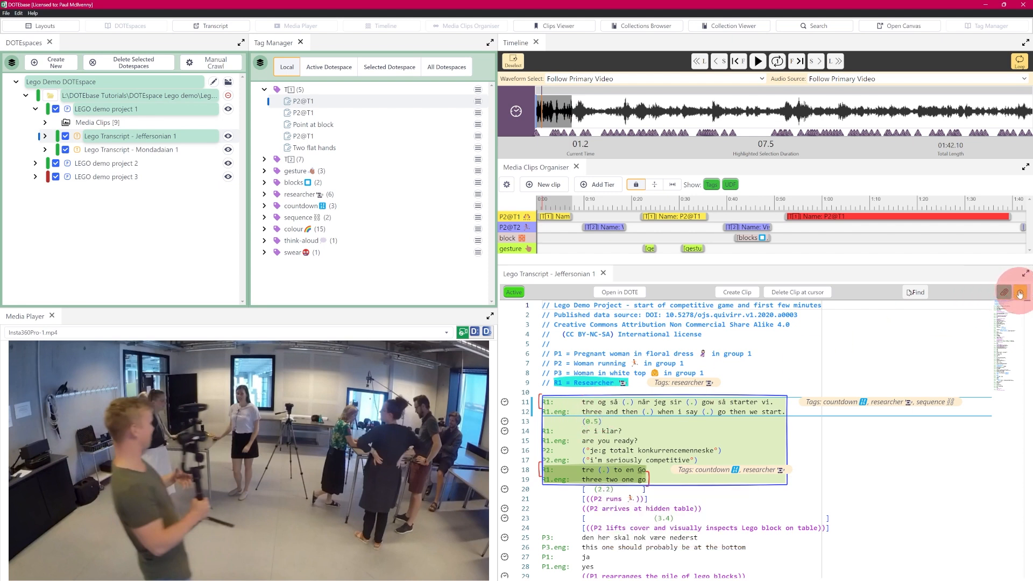
pyautogui.click(644, 401)
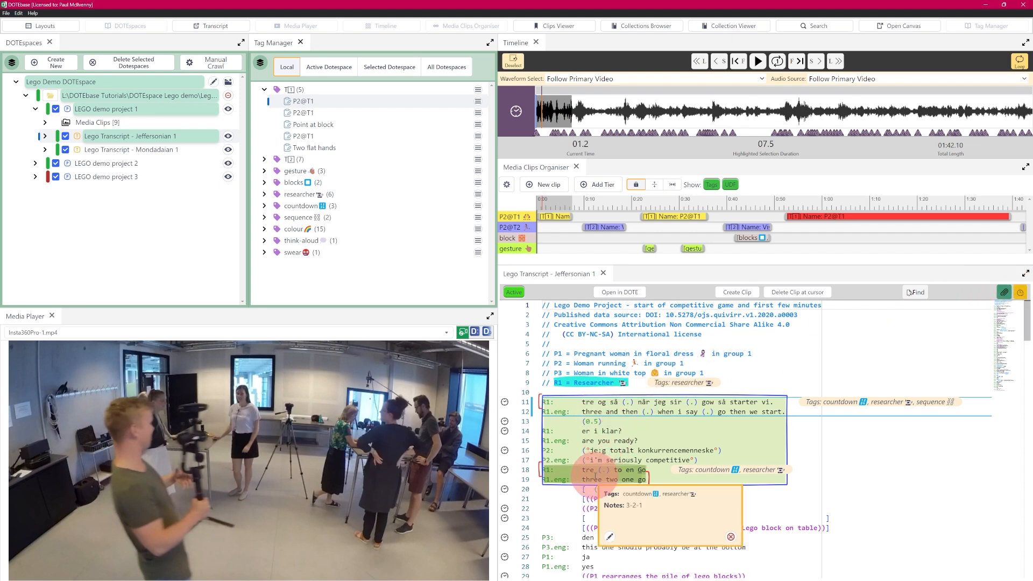
pyautogui.click(568, 484)
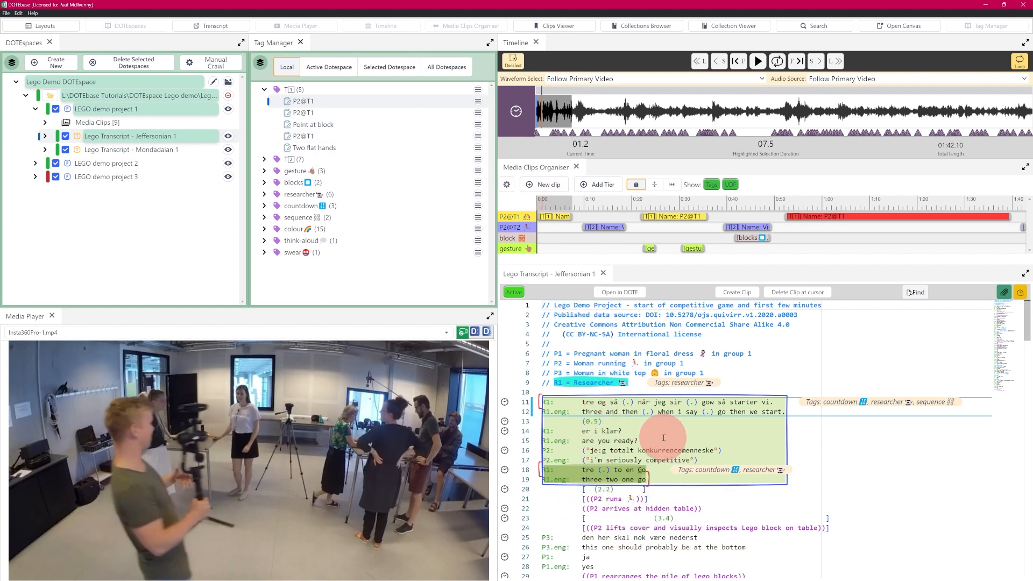
pyautogui.moveTo(605, 474)
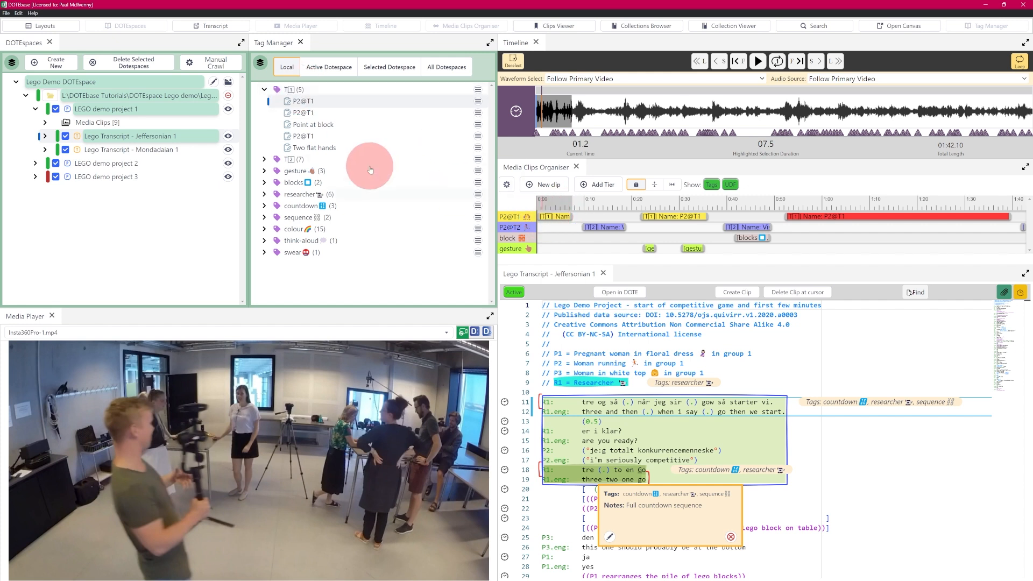
# Examine the local clips listed under the T2 and colour tags, leaving all tag groups collapsed.
pyautogui.click(263, 160)
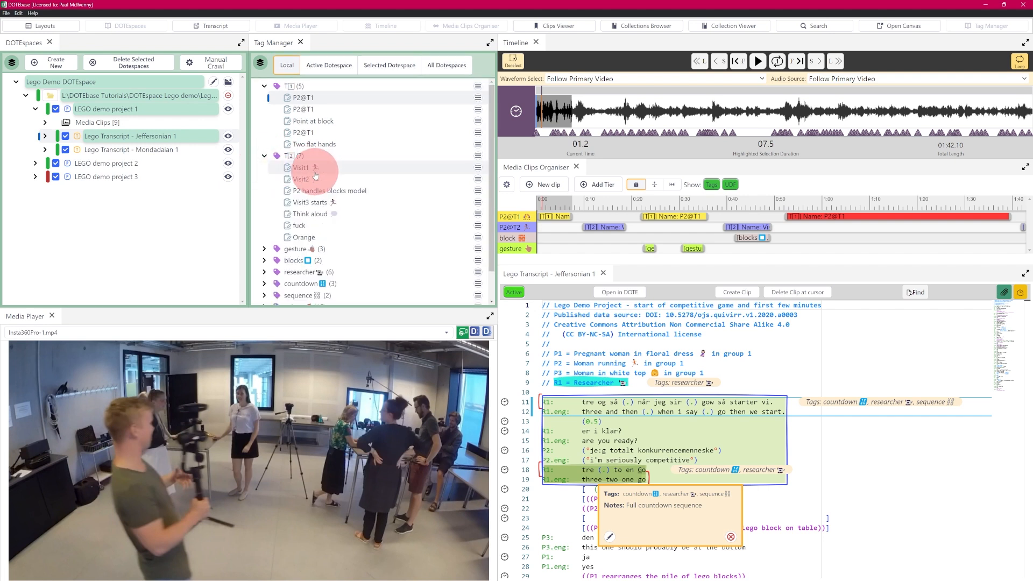
pyautogui.click(265, 156)
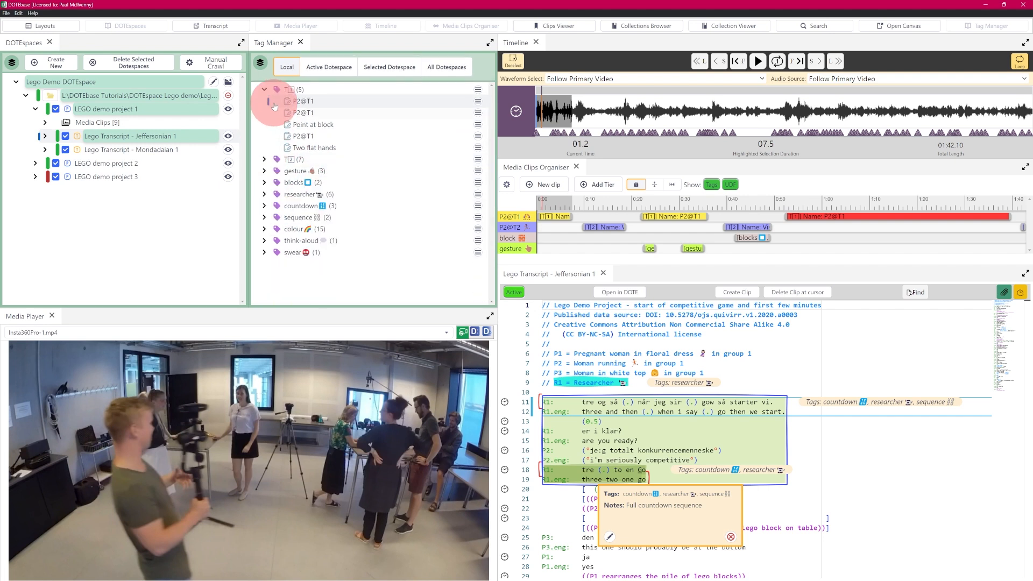
pyautogui.click(265, 90)
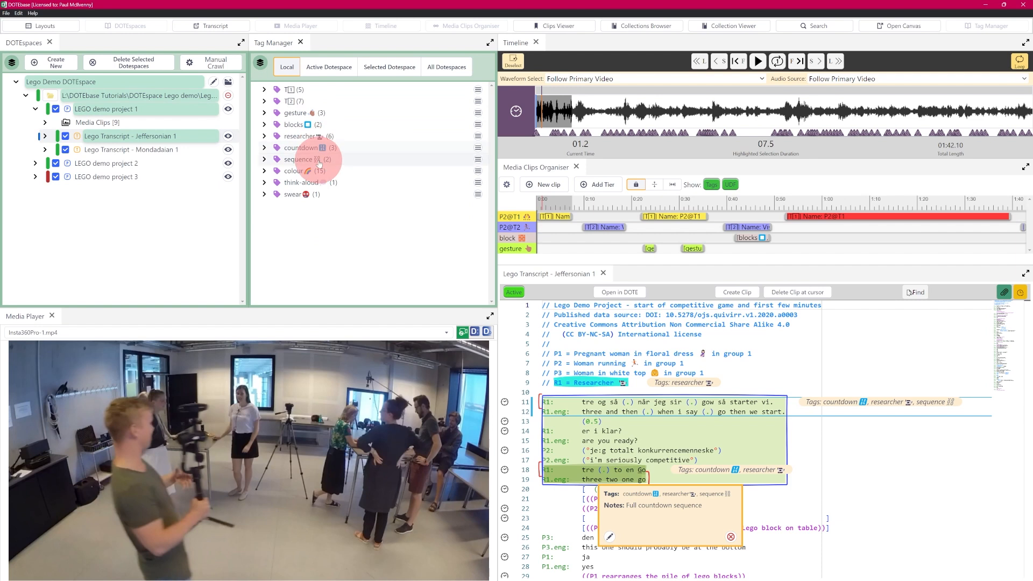
pyautogui.click(264, 171)
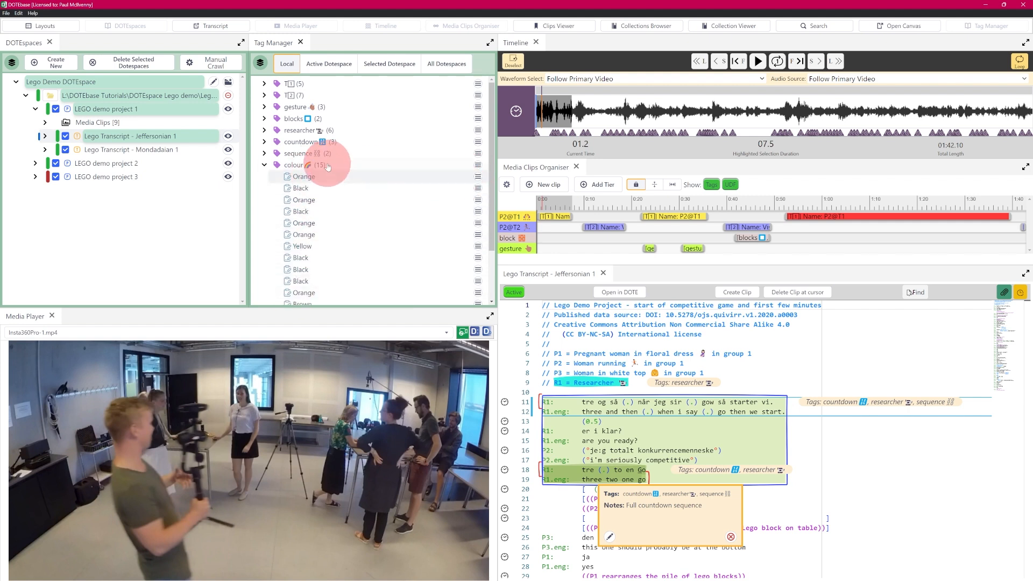
pyautogui.click(264, 164)
# List the active DOTEspace's tags and examine which transcripts and projects contain the colour and blocks tags.
pyautogui.click(333, 68)
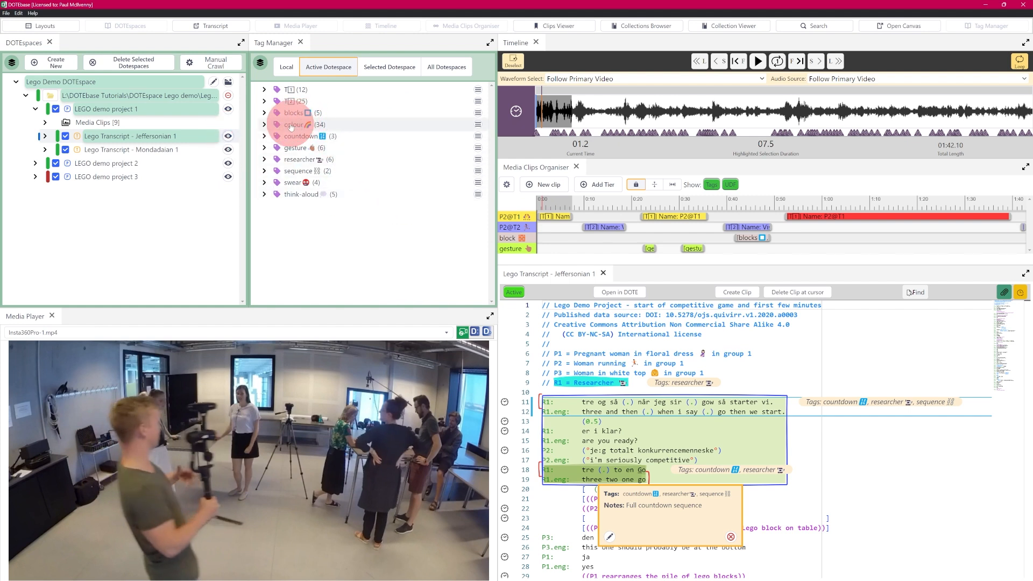
pyautogui.click(266, 124)
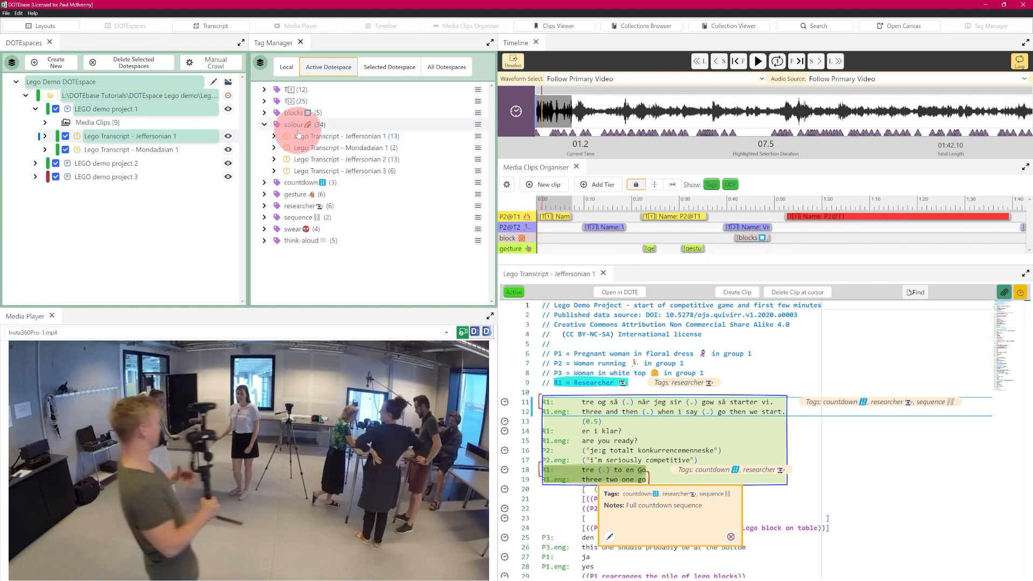
pyautogui.click(263, 114)
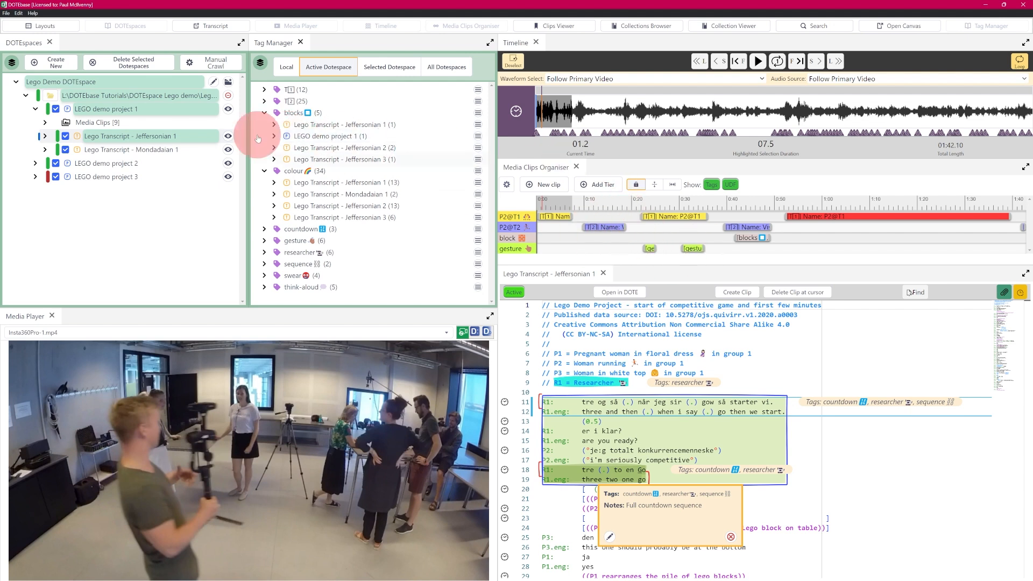
pyautogui.click(263, 113)
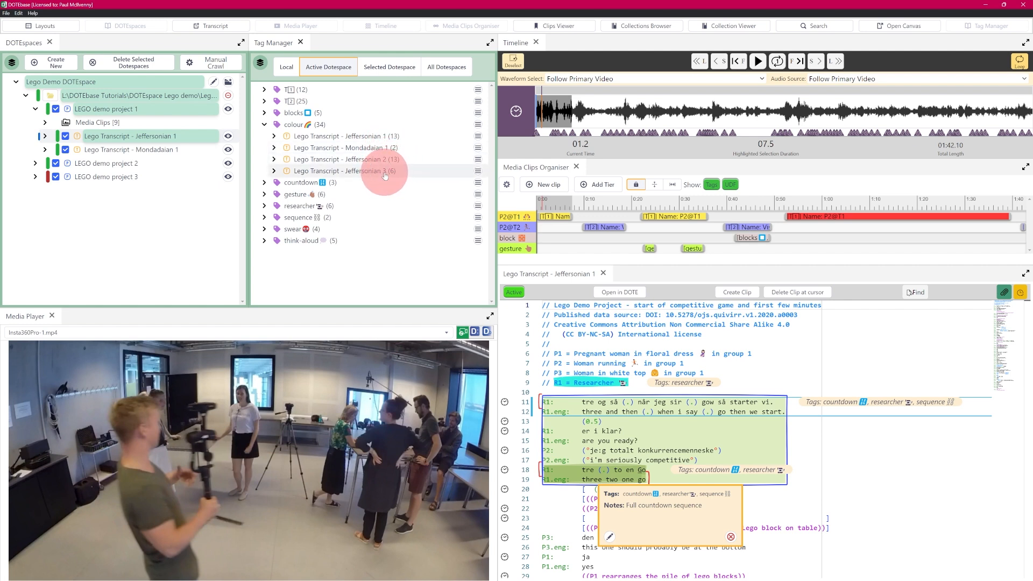
# Jump to the first Orange clip under the colour tag for Lego Transcript - Jeffersonian 1 and show its note.
pyautogui.click(275, 138)
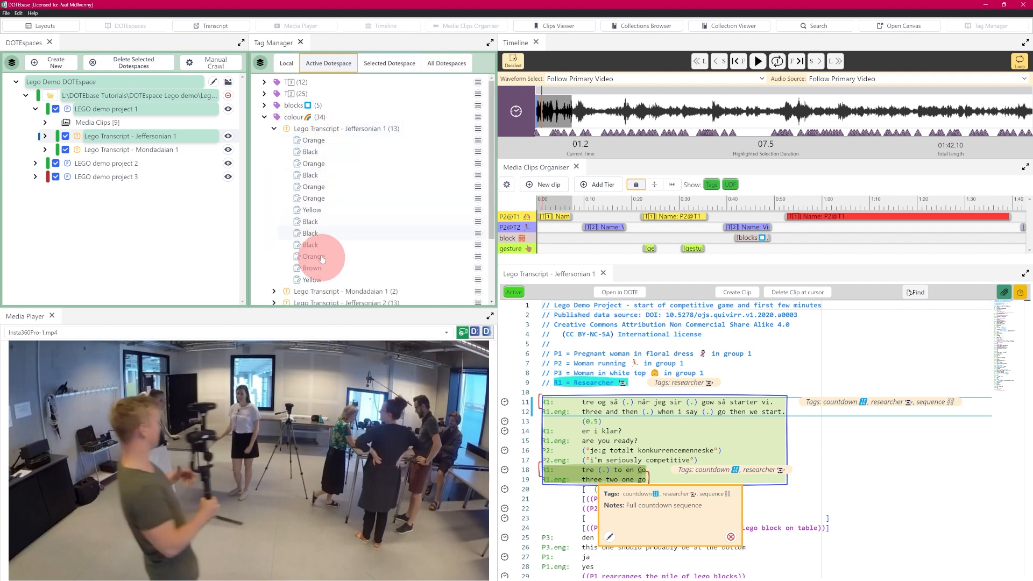
pyautogui.click(476, 141)
pyautogui.click(509, 151)
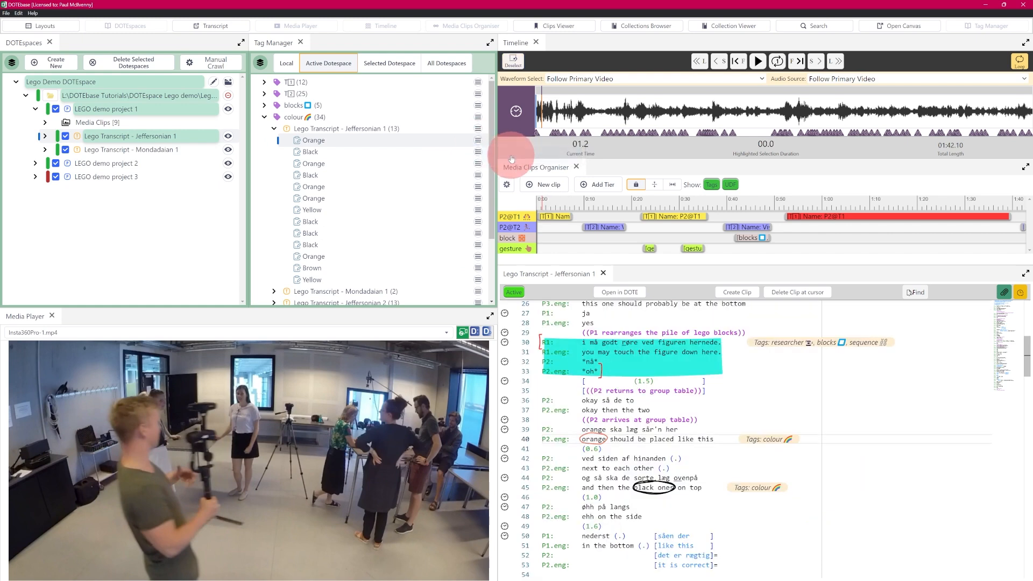
pyautogui.moveTo(592, 437)
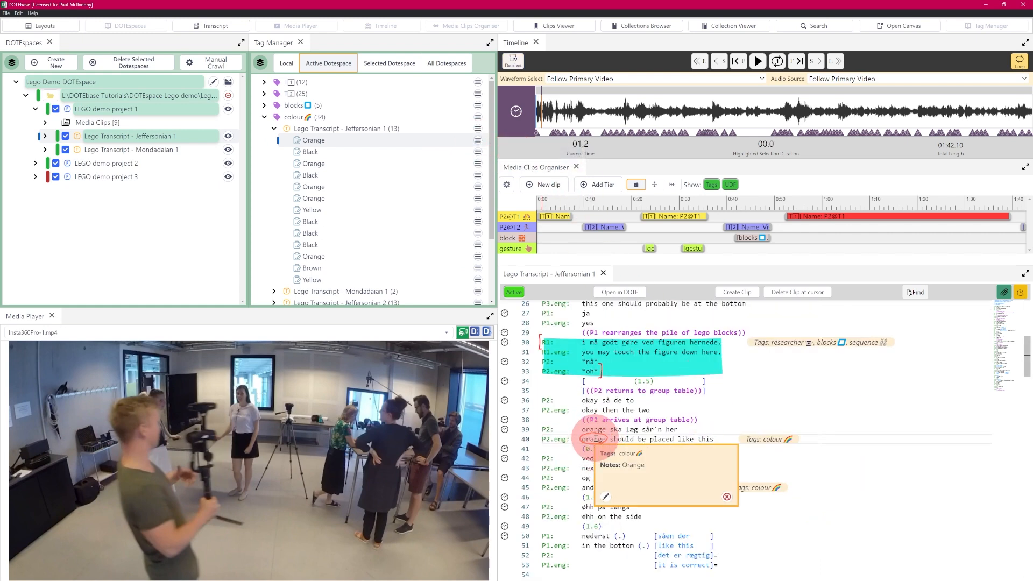
# Jump to the first Black clip under the colour tag for Lego Transcript - Jeffersonian 1, leaving the colour group collapsed.
pyautogui.click(310, 151)
pyautogui.click(477, 151)
pyautogui.click(499, 165)
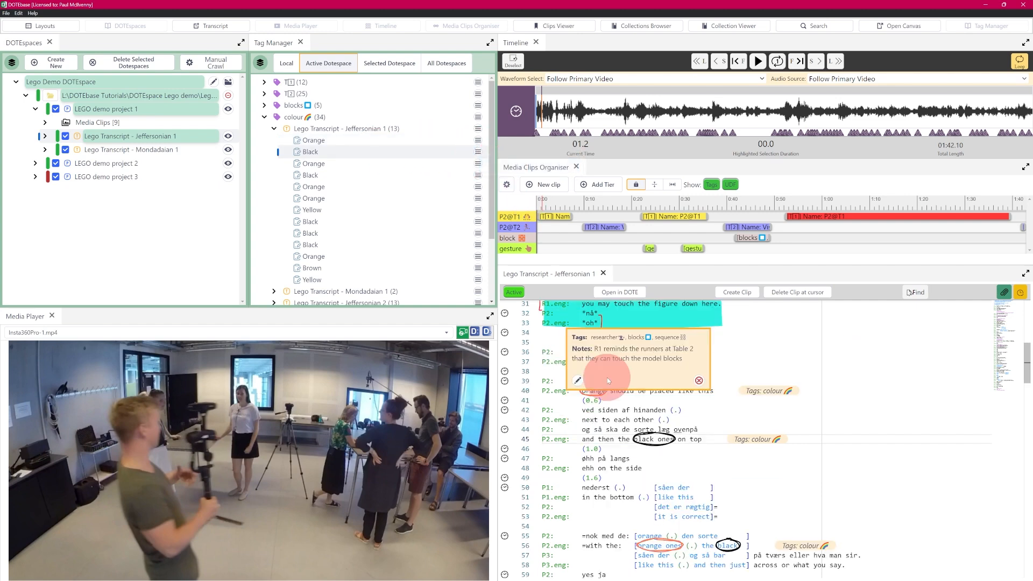
pyautogui.moveTo(643, 438)
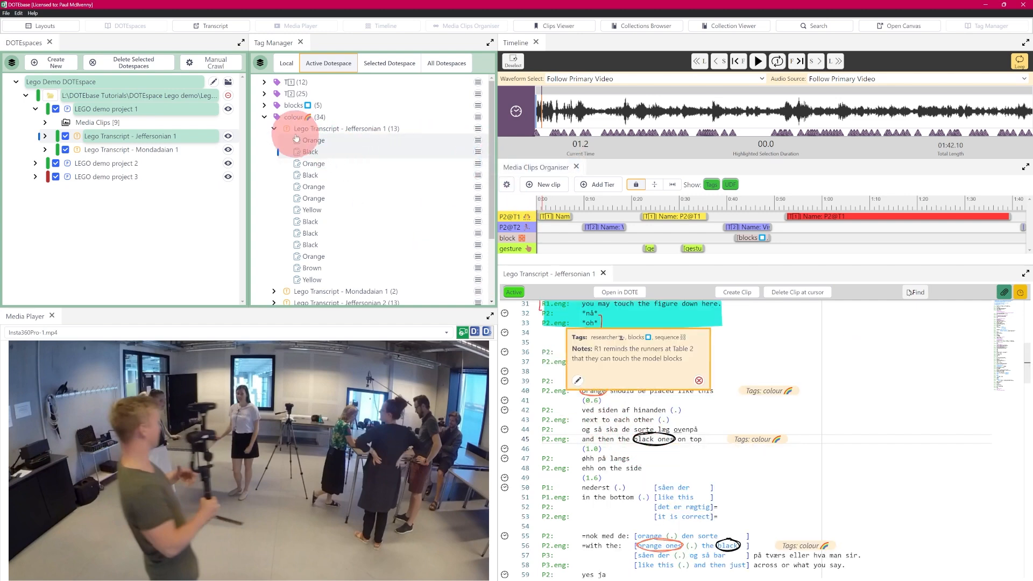
pyautogui.click(277, 129)
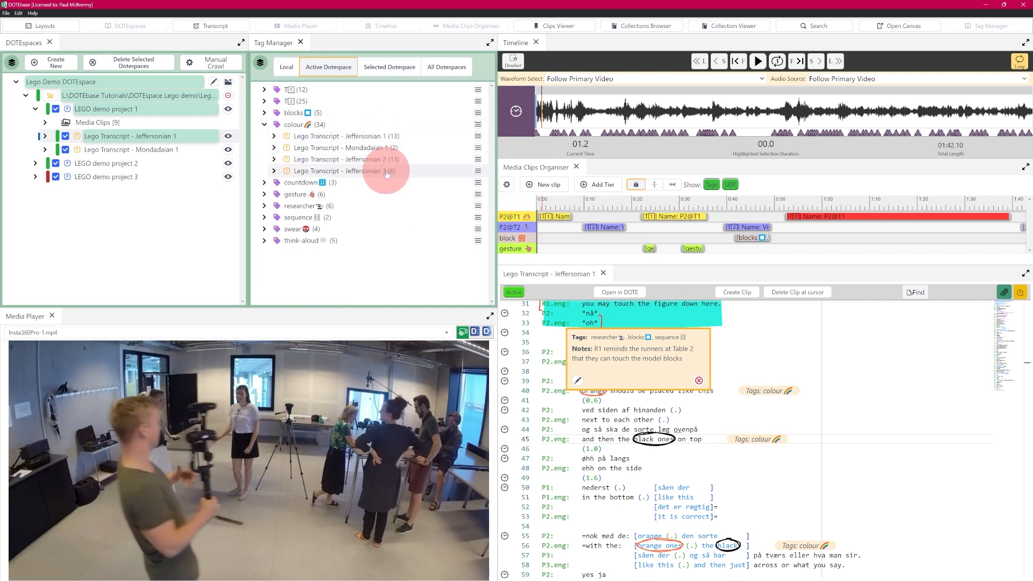
pyautogui.click(264, 124)
# Jump to the P2 handles blocks model media clip listed under the blocks tag for LEGO demo project 1.
pyautogui.click(264, 113)
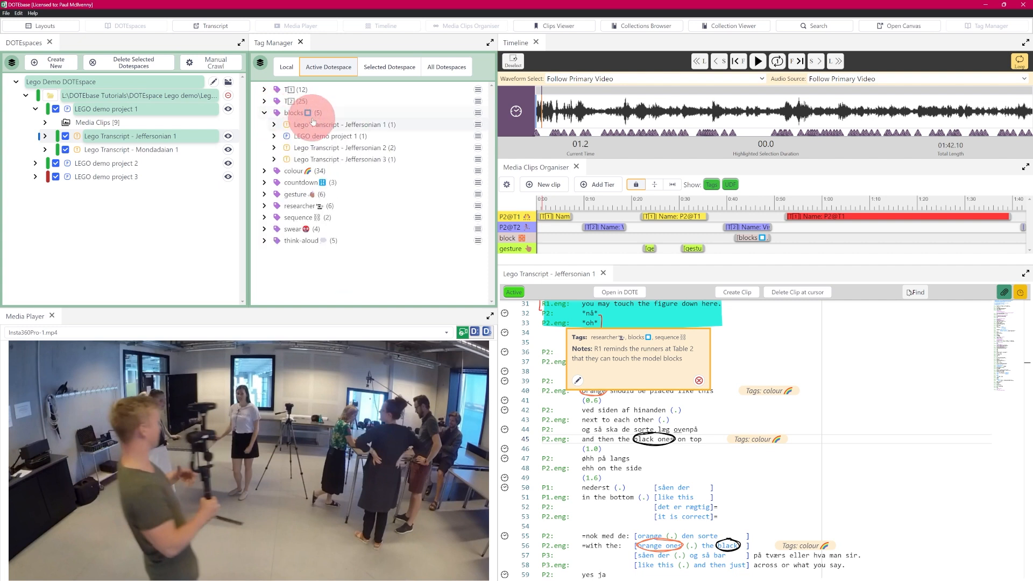
pyautogui.click(274, 136)
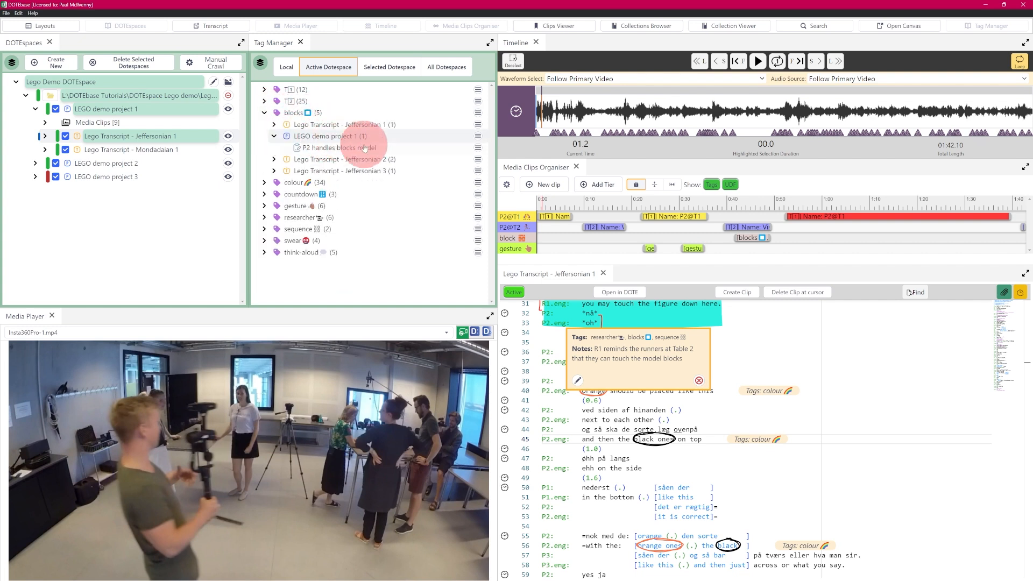
pyautogui.click(479, 148)
pyautogui.click(492, 159)
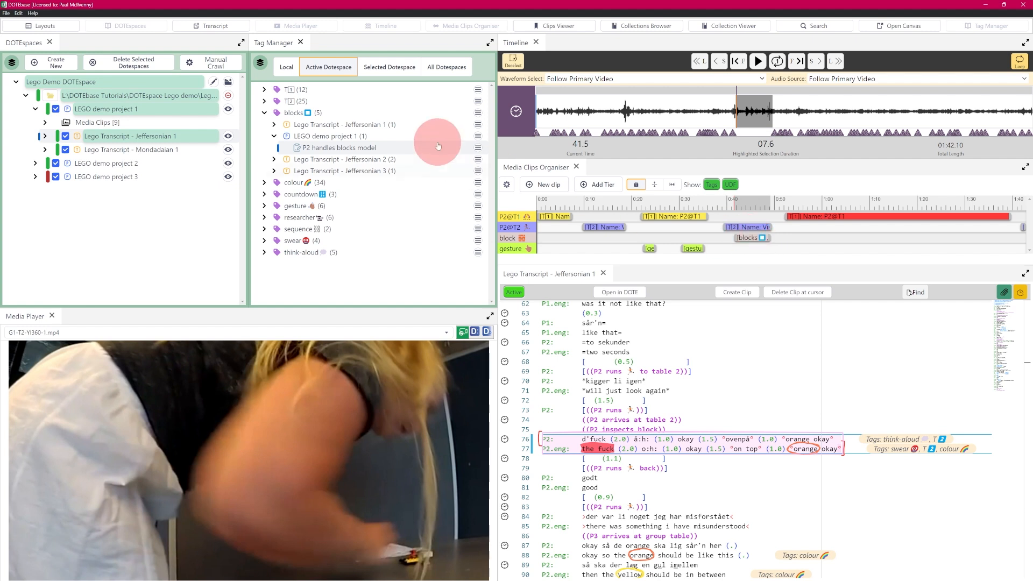
pyautogui.click(275, 136)
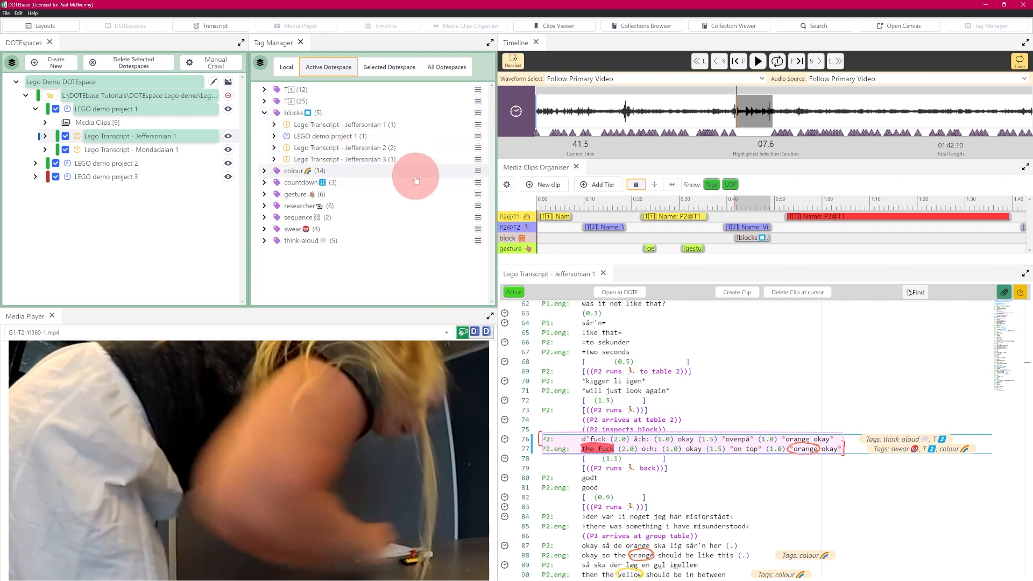
# Check the options offered for the transcripts and project under the blocks tag, leaving the blocks group collapsed.
pyautogui.rightClick(344, 127)
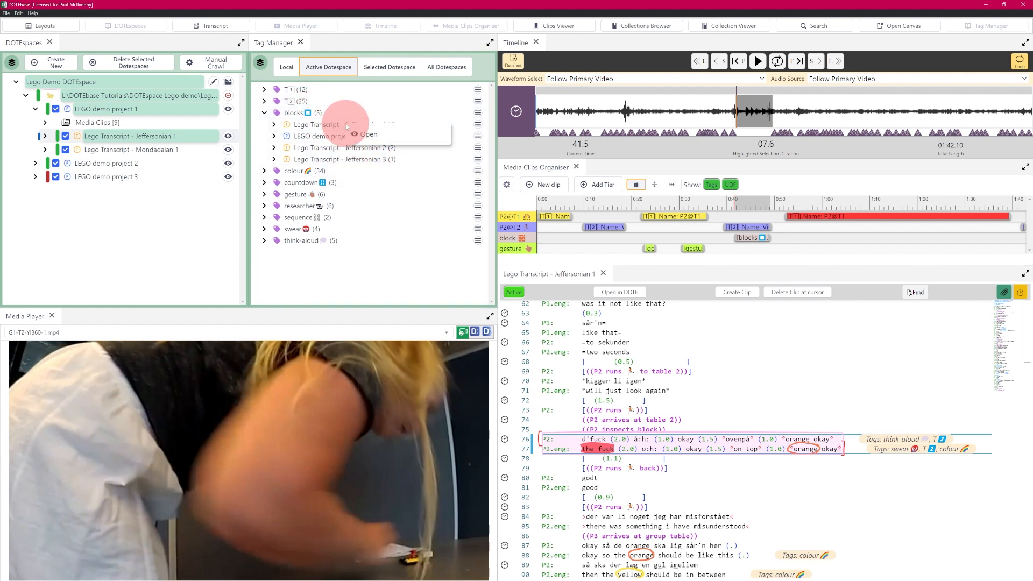
pyautogui.click(478, 138)
pyautogui.rightClick(368, 163)
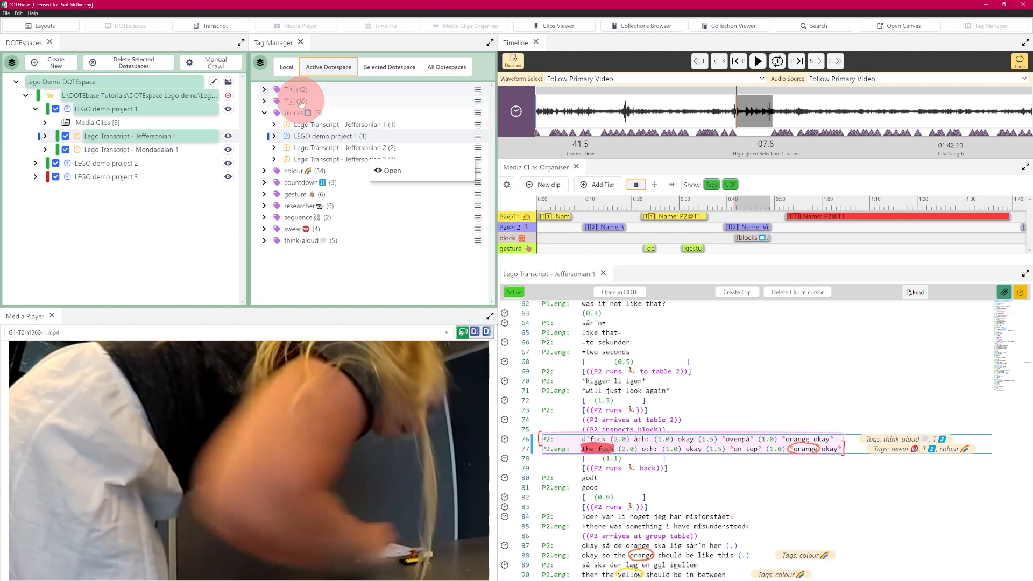
pyautogui.click(263, 113)
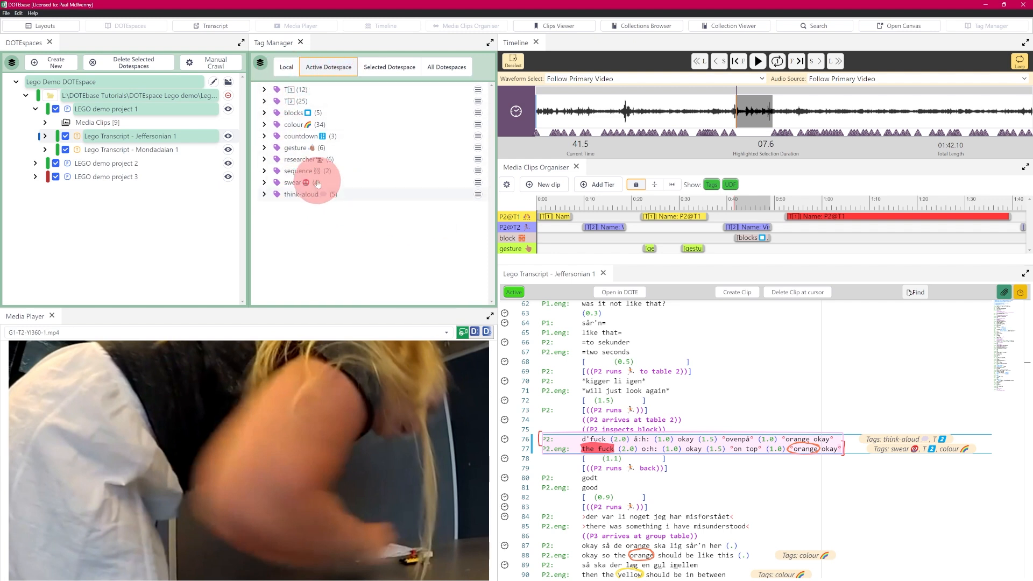
# Examine the rename option for the T1 tag without changing its name.
pyautogui.rightClick(297, 89)
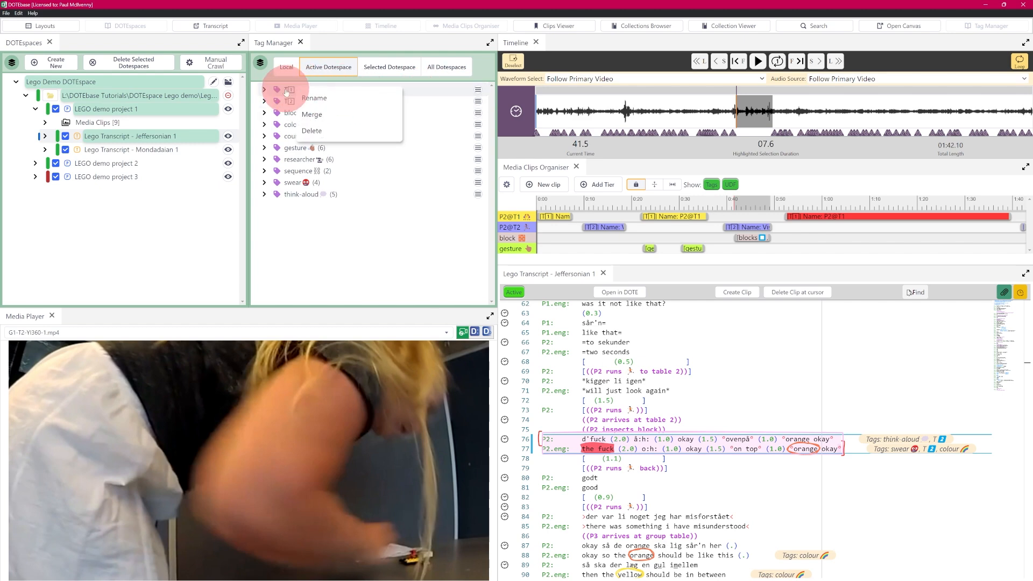
pyautogui.click(326, 99)
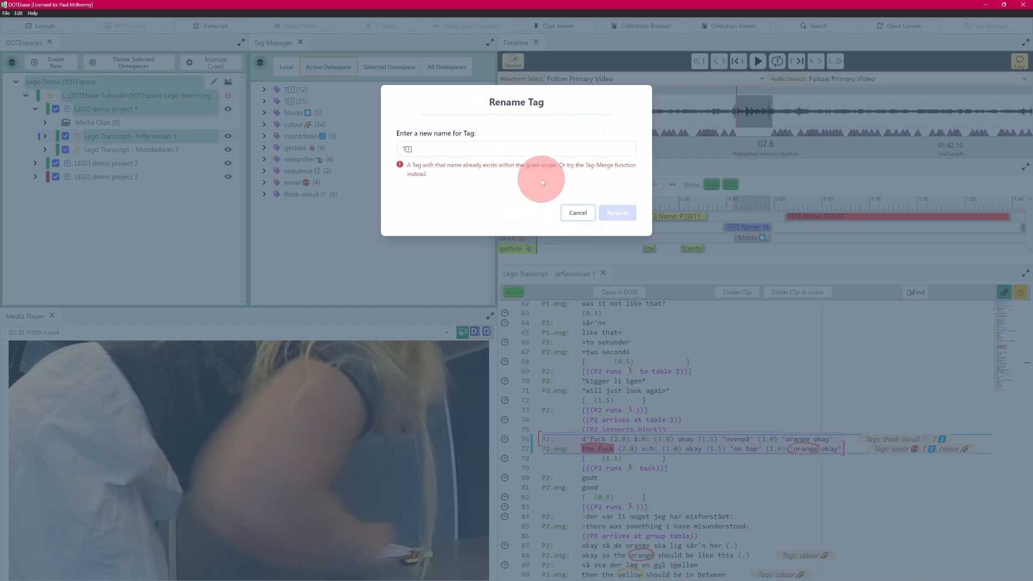
pyautogui.click(577, 213)
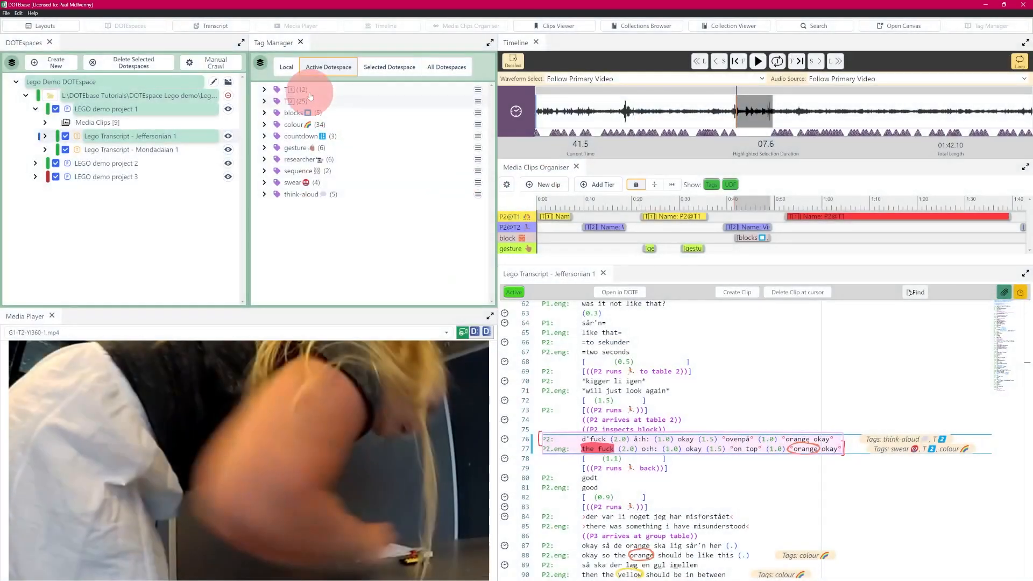
# Examine the merge options for the T2 tag and the tags available to combine, without merging anything.
pyautogui.rightClick(297, 102)
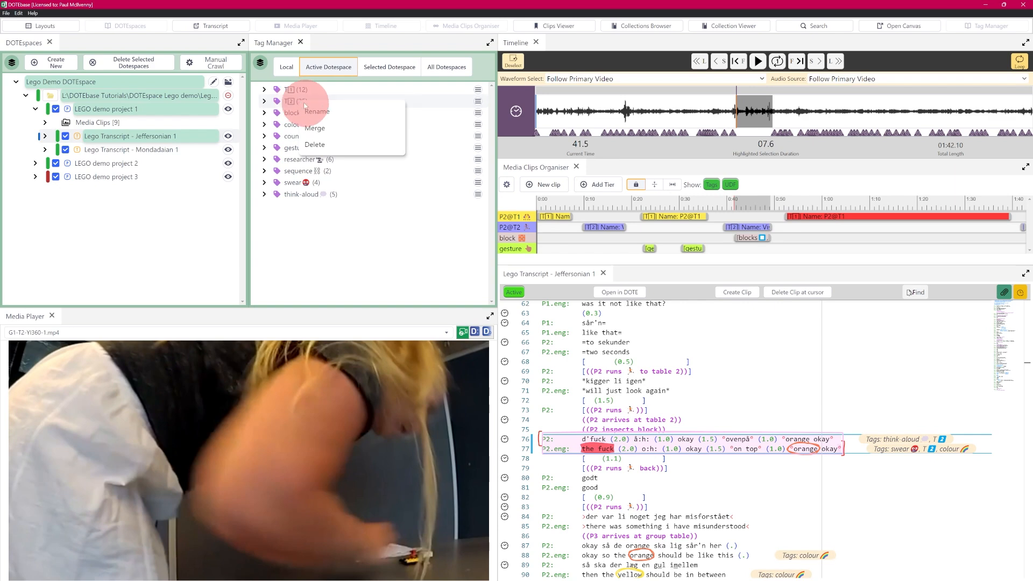
pyautogui.click(326, 129)
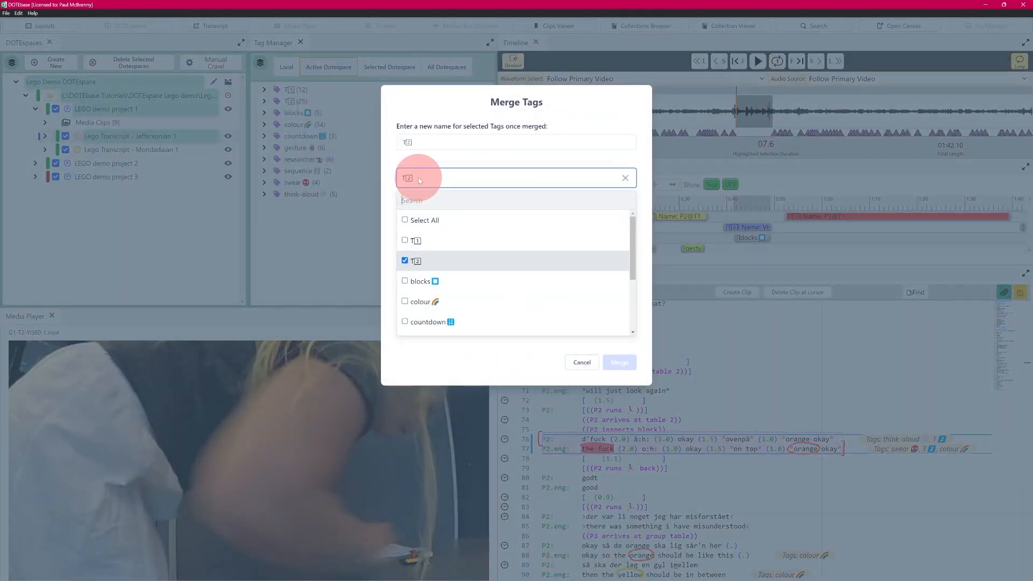
pyautogui.click(421, 172)
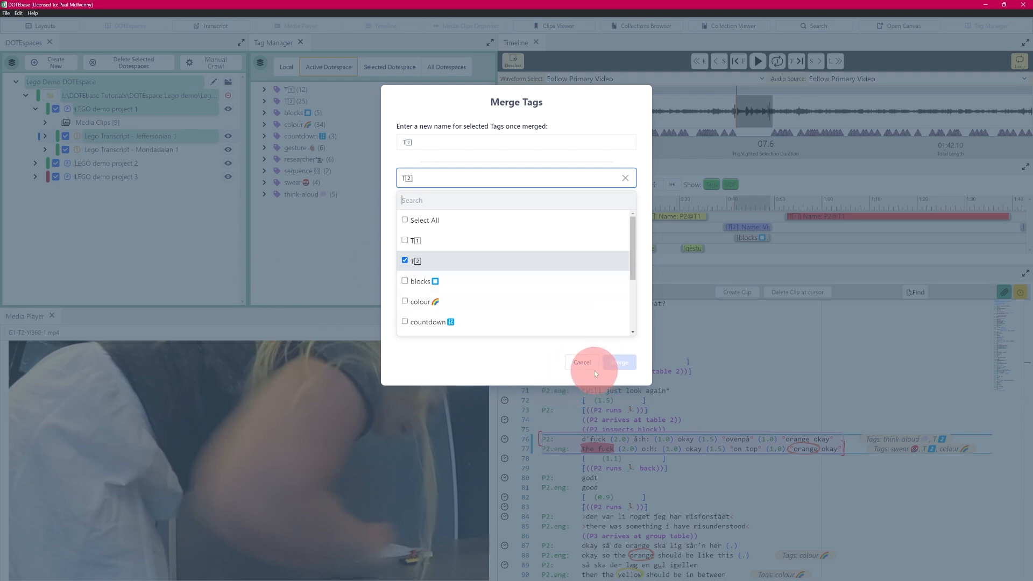
pyautogui.click(581, 362)
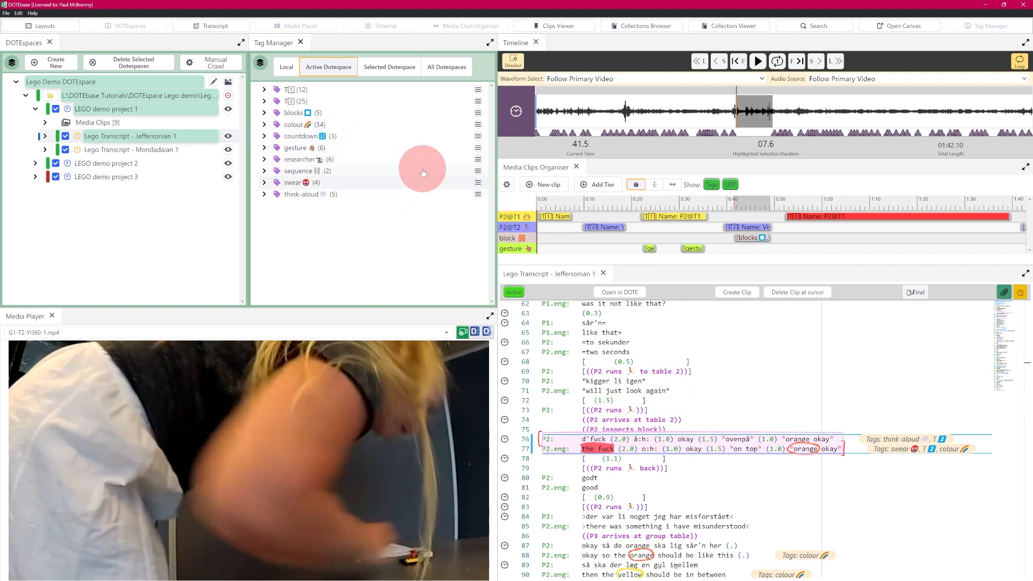
# Examine the delete confirmation for the T2 tag without deleting the tag.
pyautogui.rightClick(304, 102)
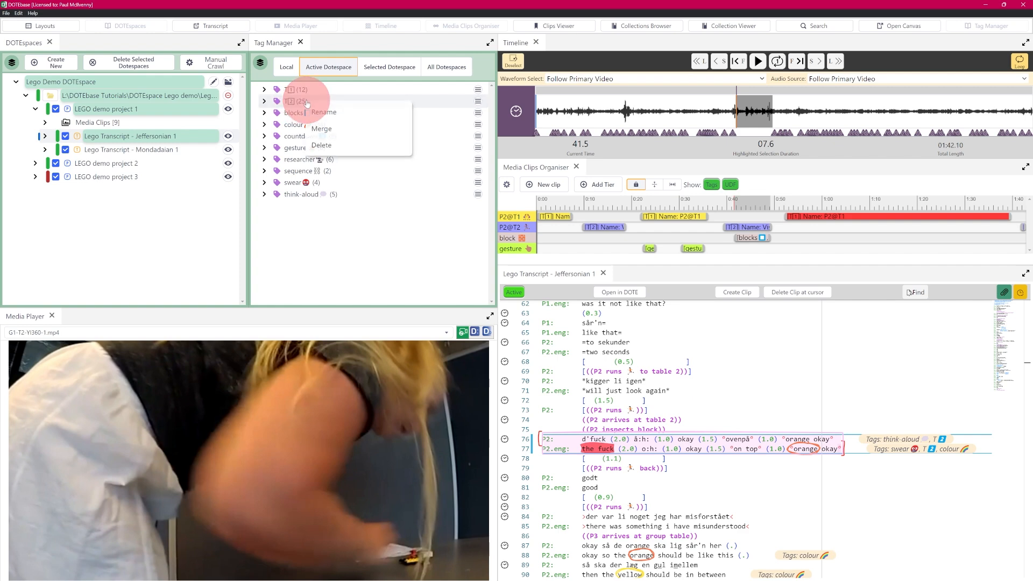
pyautogui.click(338, 145)
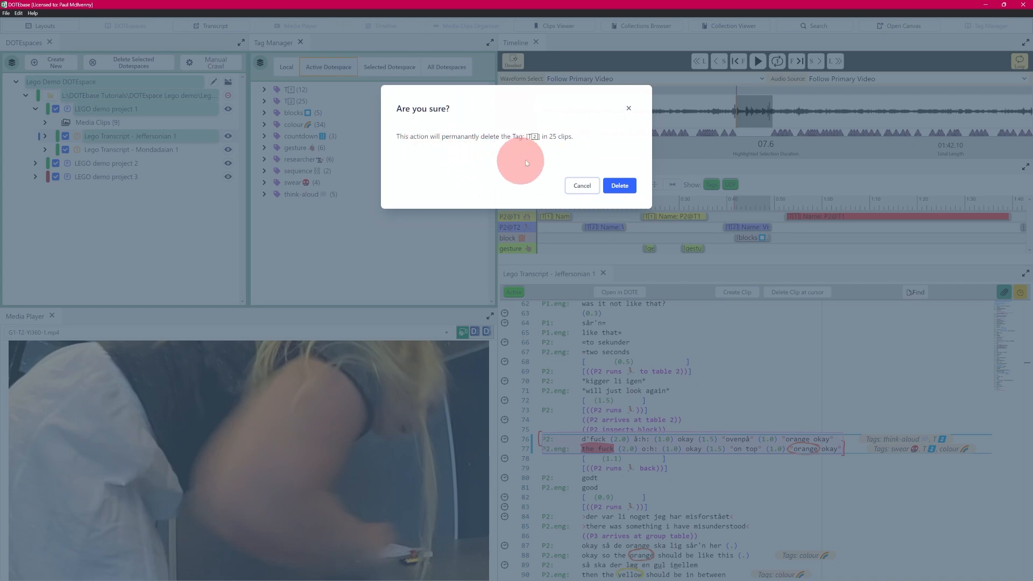
pyautogui.click(577, 186)
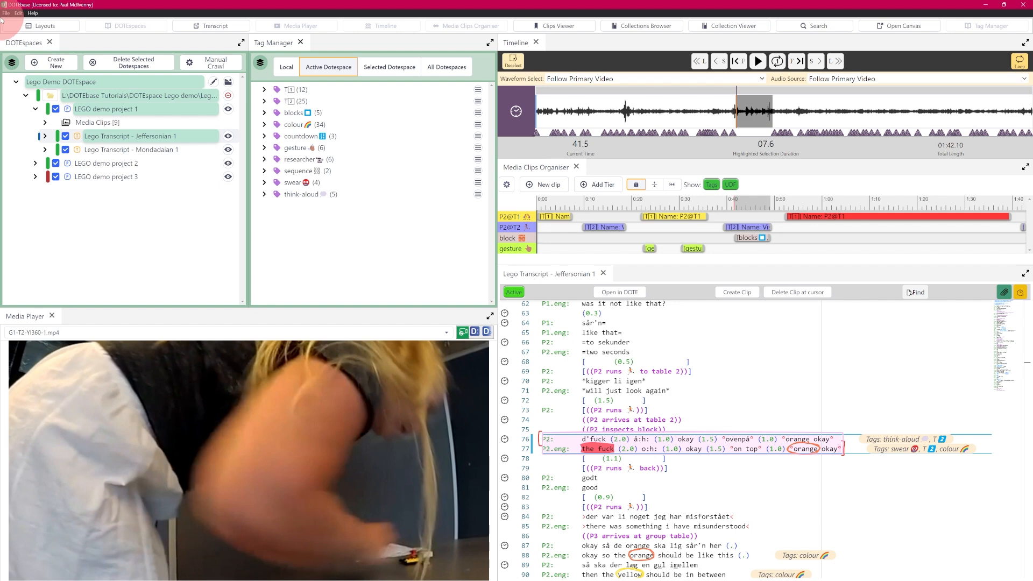
# Switch to the Searching layout and add a search term that targets tags.
pyautogui.click(42, 28)
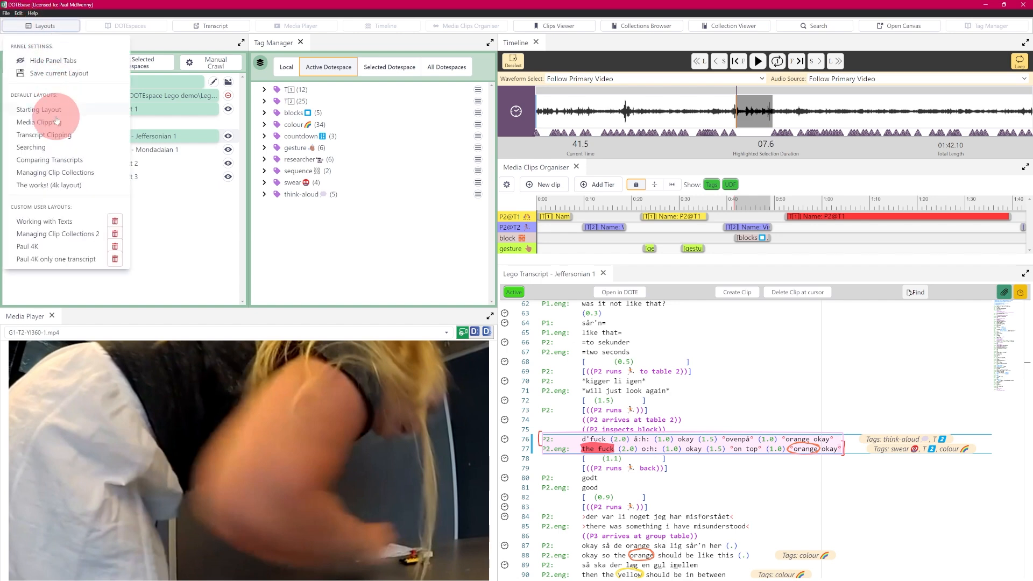
pyautogui.click(50, 149)
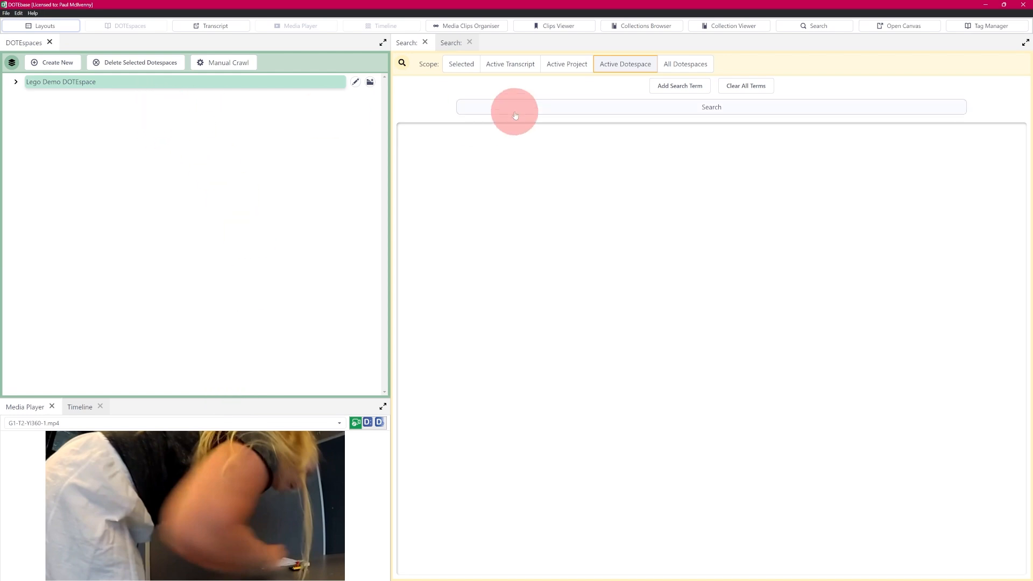
pyautogui.click(680, 87)
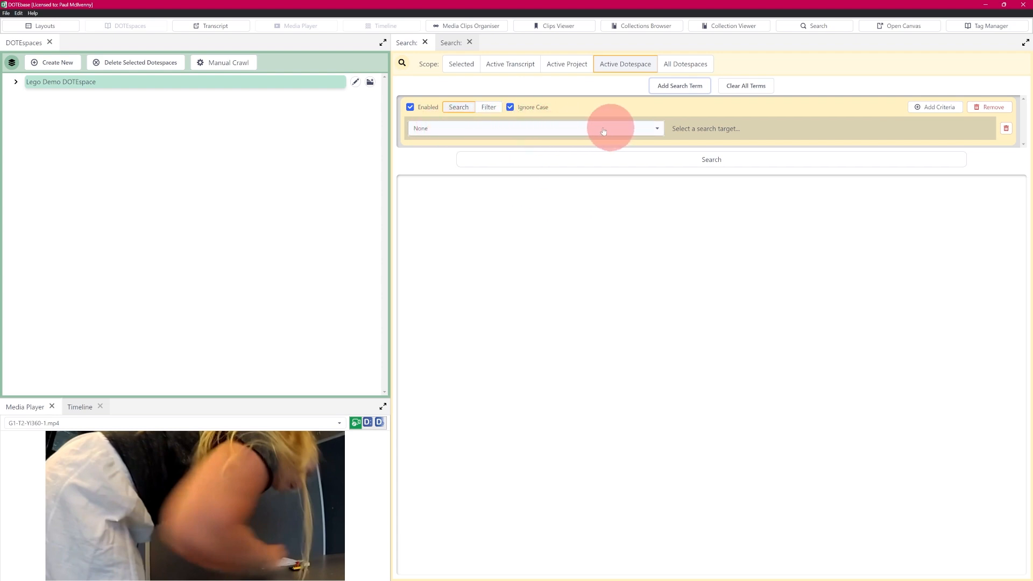
pyautogui.click(653, 129)
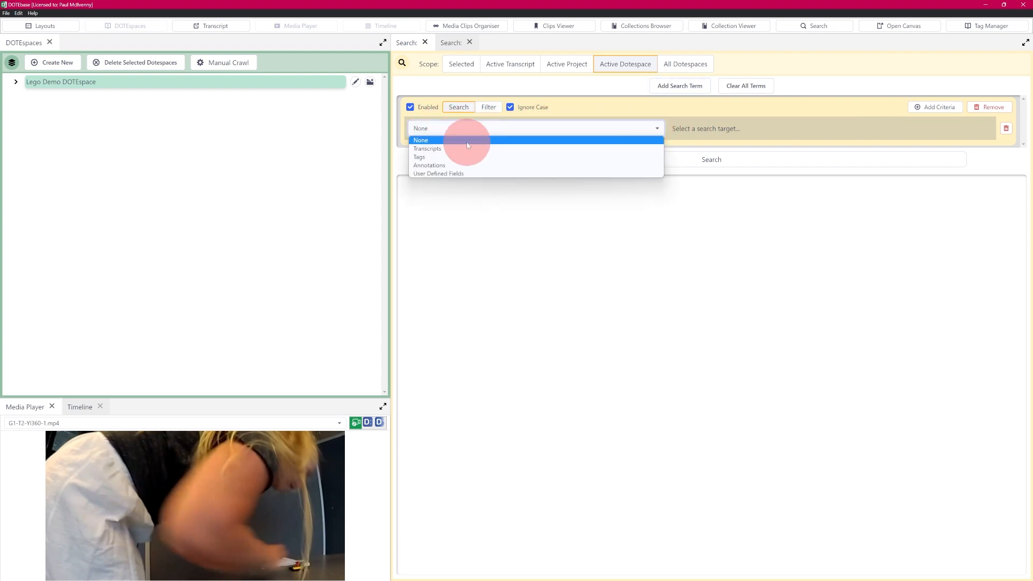
pyautogui.click(429, 155)
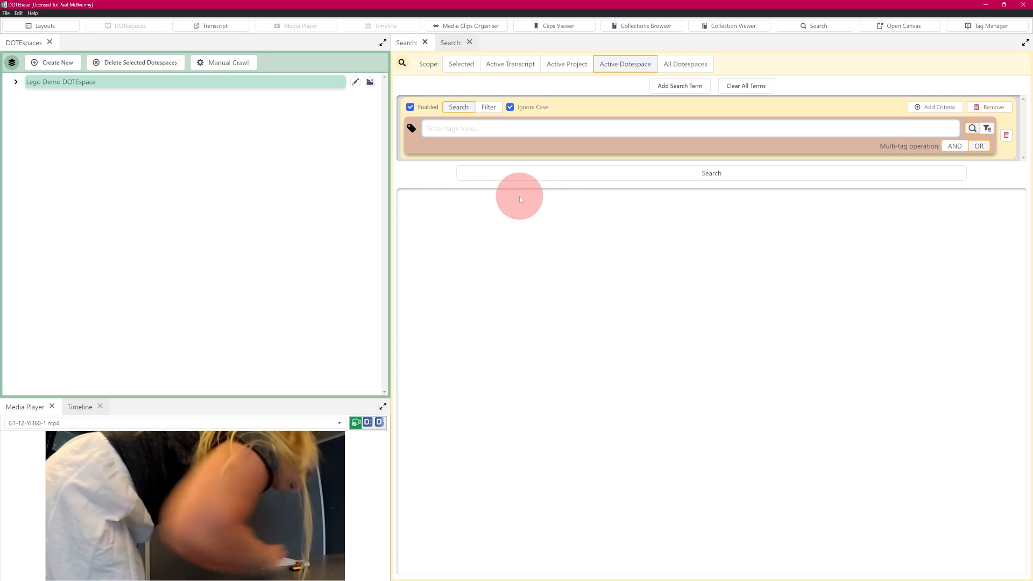
# Search the active DOTEspace for clips with the blocks tag.
pyautogui.click(445, 128)
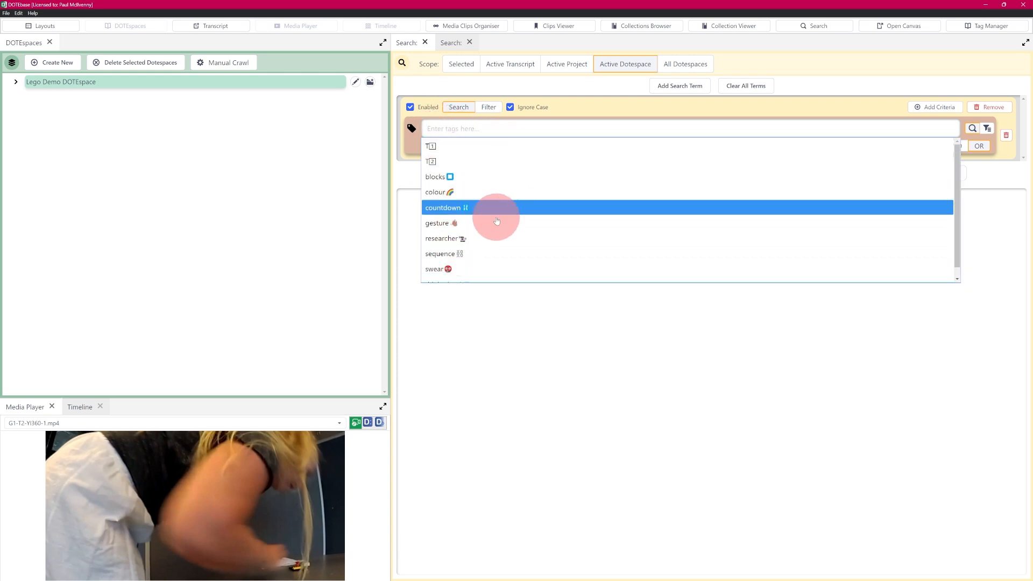
pyautogui.click(474, 180)
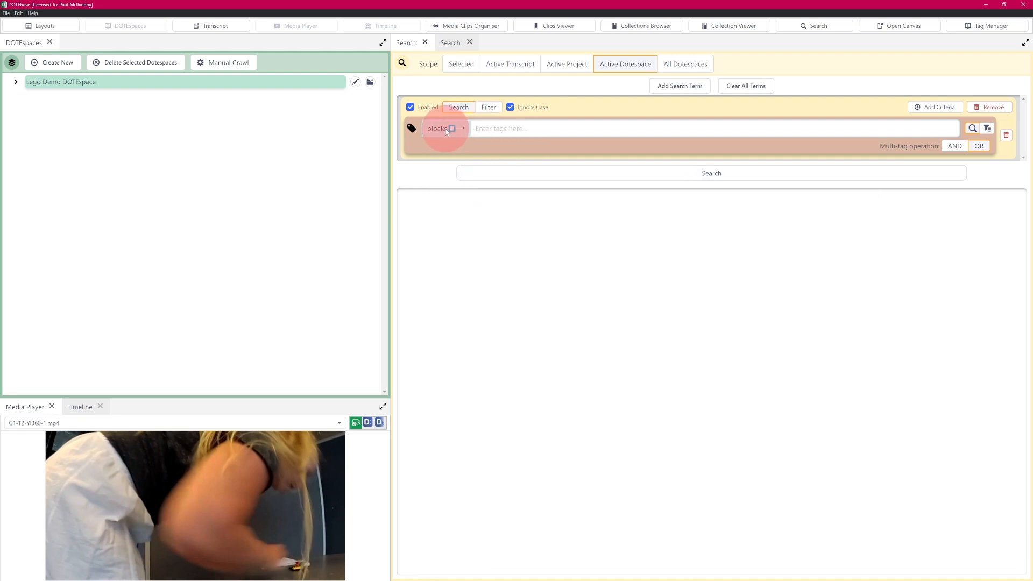
pyautogui.click(724, 172)
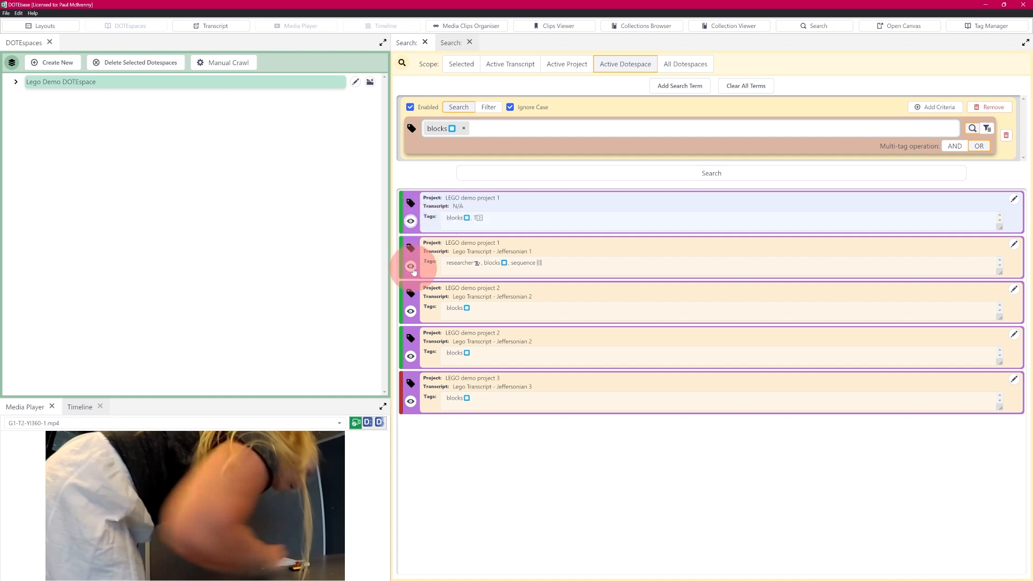
# Open the Lego Transcript - Jeffersonian 1 search result and close the unused second search view, returning to the results.
pyautogui.click(410, 268)
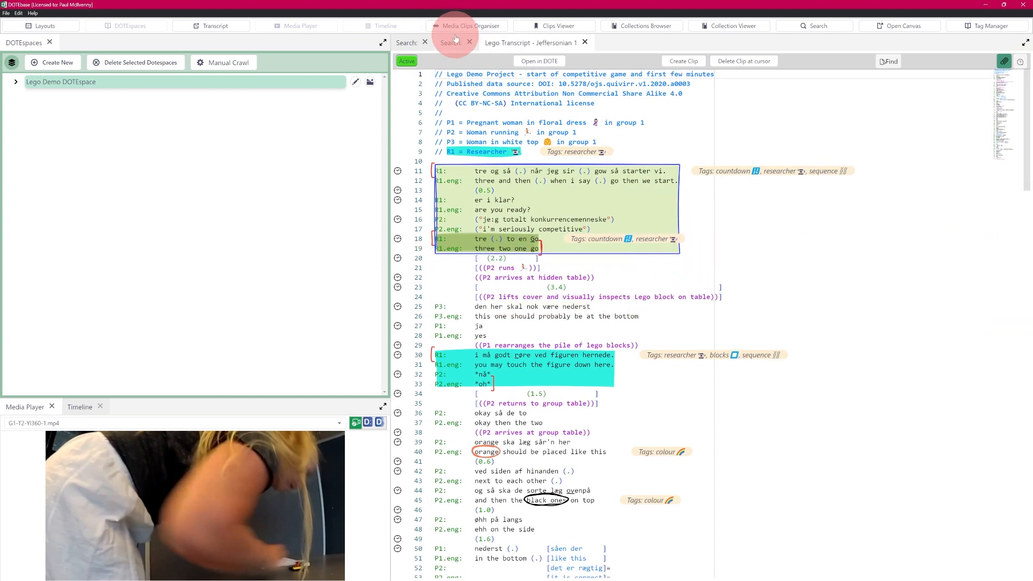
pyautogui.click(470, 43)
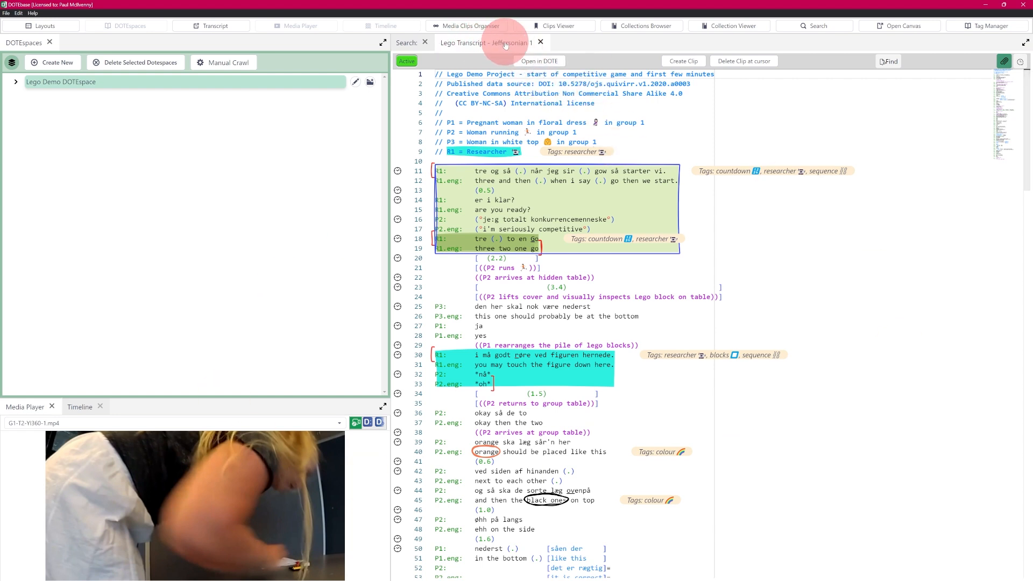
pyautogui.click(410, 43)
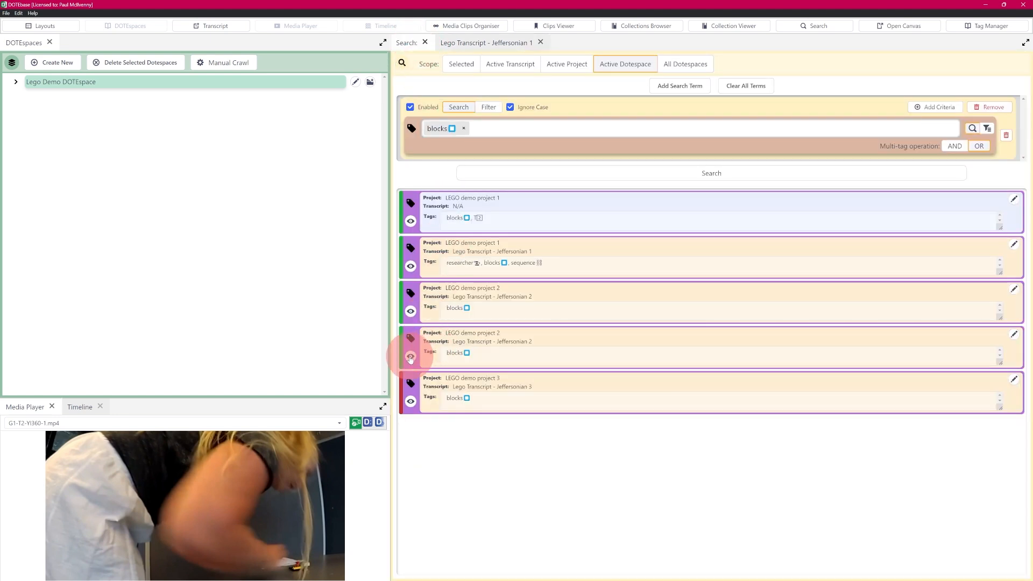
# Open the second Lego Transcript - Jeffersonian 2 search result in its transcript and dismiss the media notification.
pyautogui.click(411, 357)
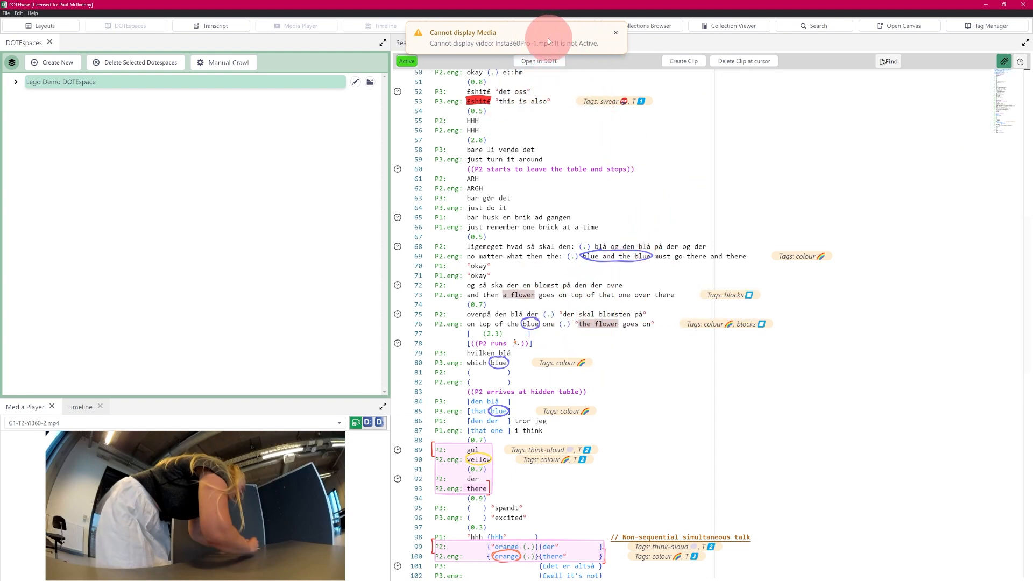
pyautogui.click(538, 190)
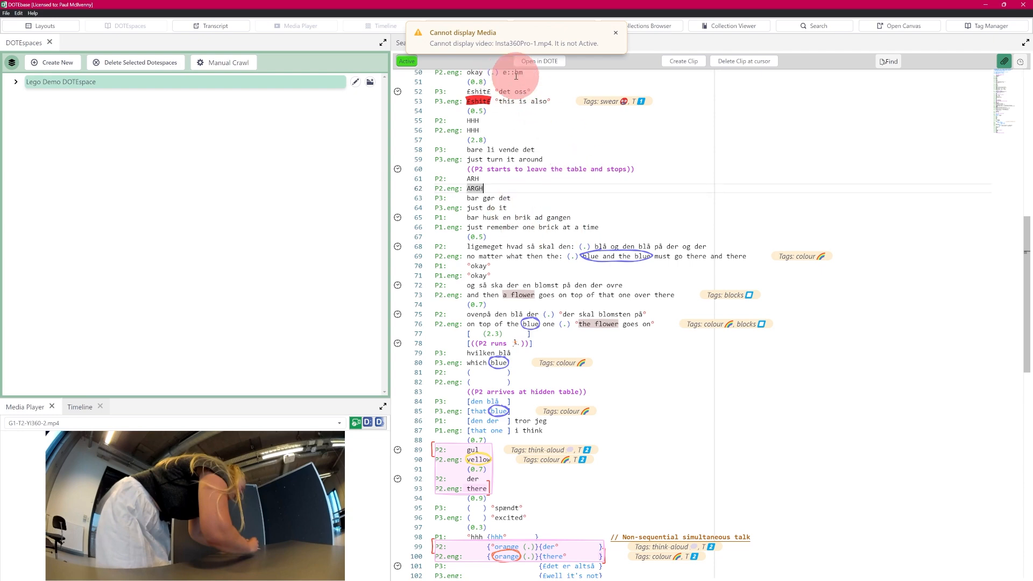
pyautogui.click(616, 33)
# Place the transcript beside the search results and jump to the first Lego Transcript - Jeffersonian 2 blocks clip, "a flower".
pyautogui.moveTo(498, 43); pyautogui.dragTo(962, 268)
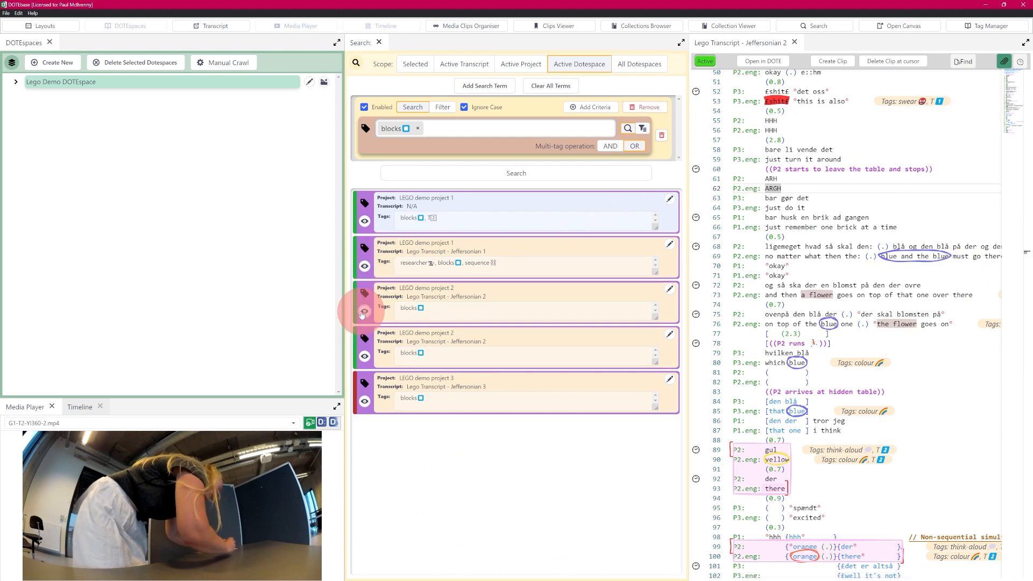
pyautogui.click(364, 312)
pyautogui.click(861, 322)
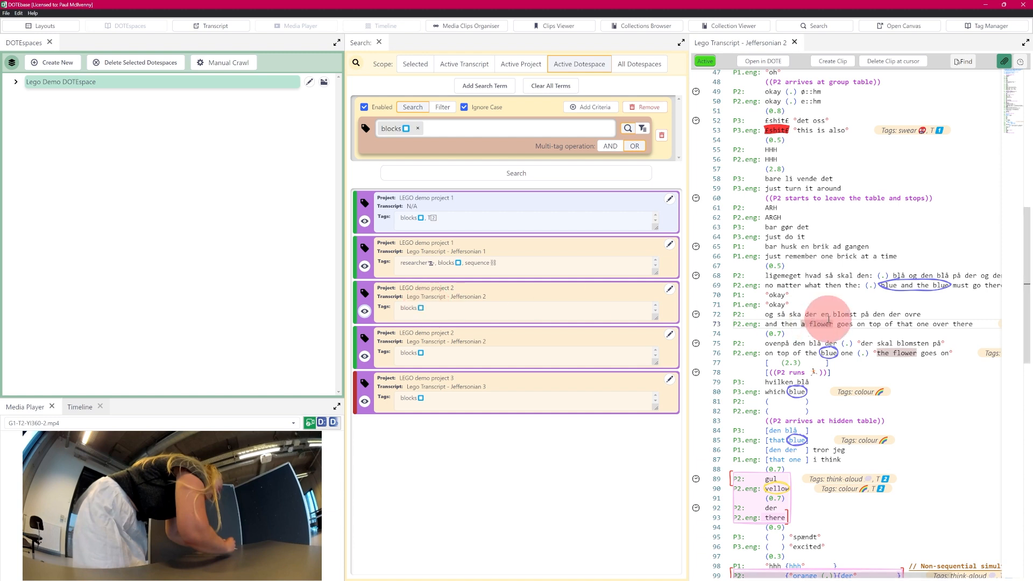
# Jump from the search results to the blocks clip in Lego Transcript - Jeffersonian 1.
pyautogui.click(825, 322)
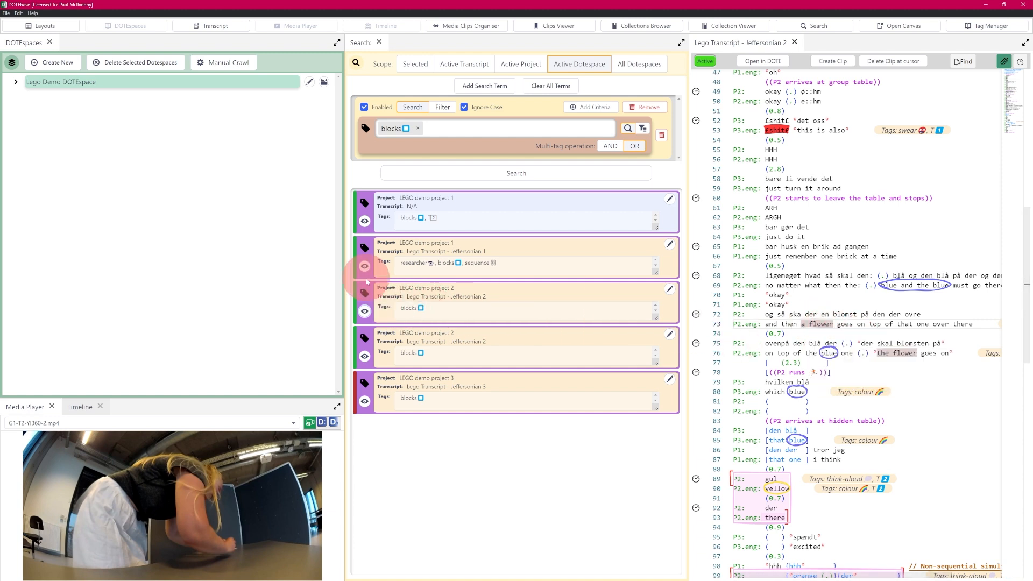
pyautogui.click(365, 265)
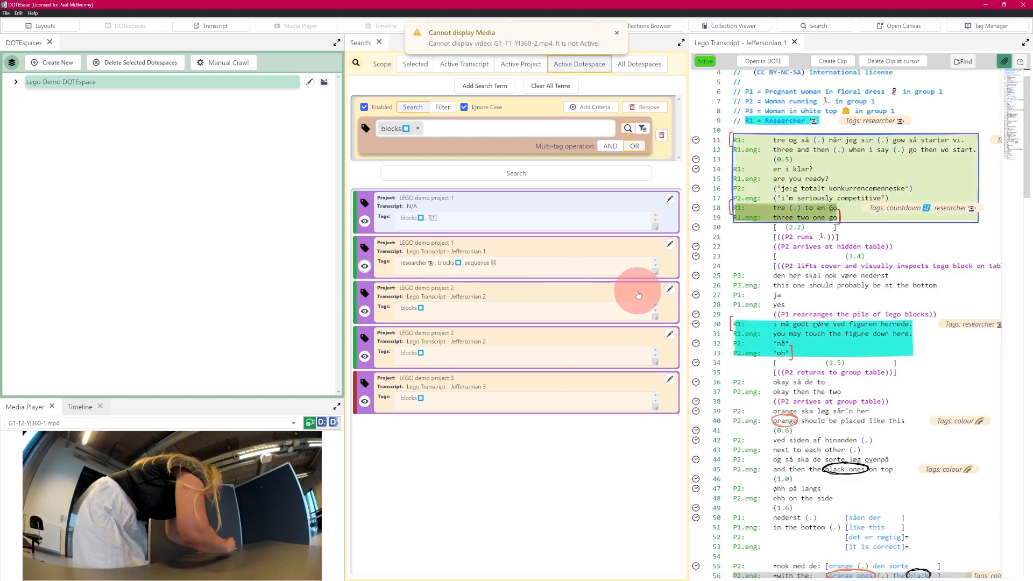
pyautogui.moveTo(816, 330)
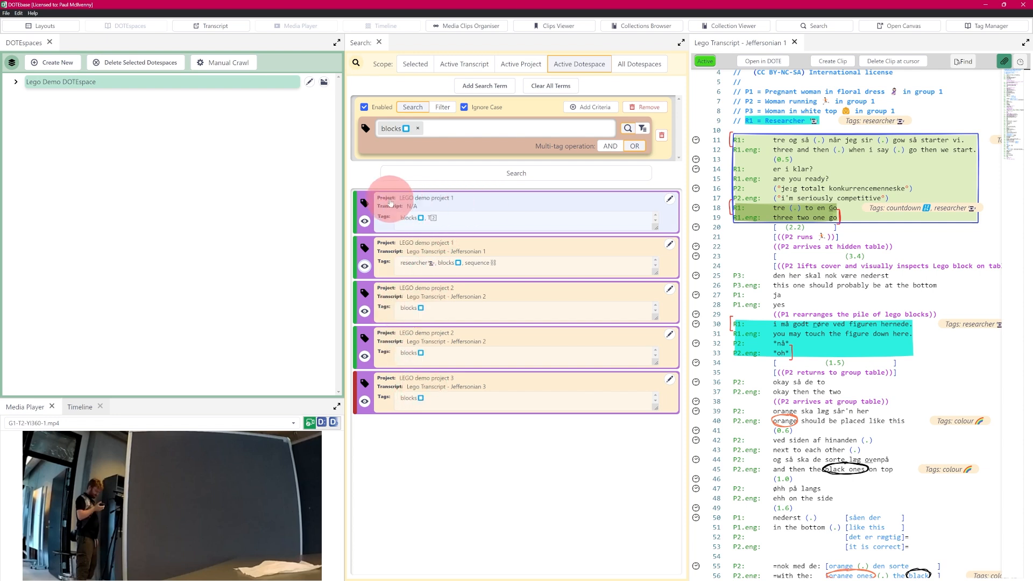
# Show the LEGO demo project 1 media clip tagged blocks and check its selection on the timeline, returning to the video.
pyautogui.click(365, 221)
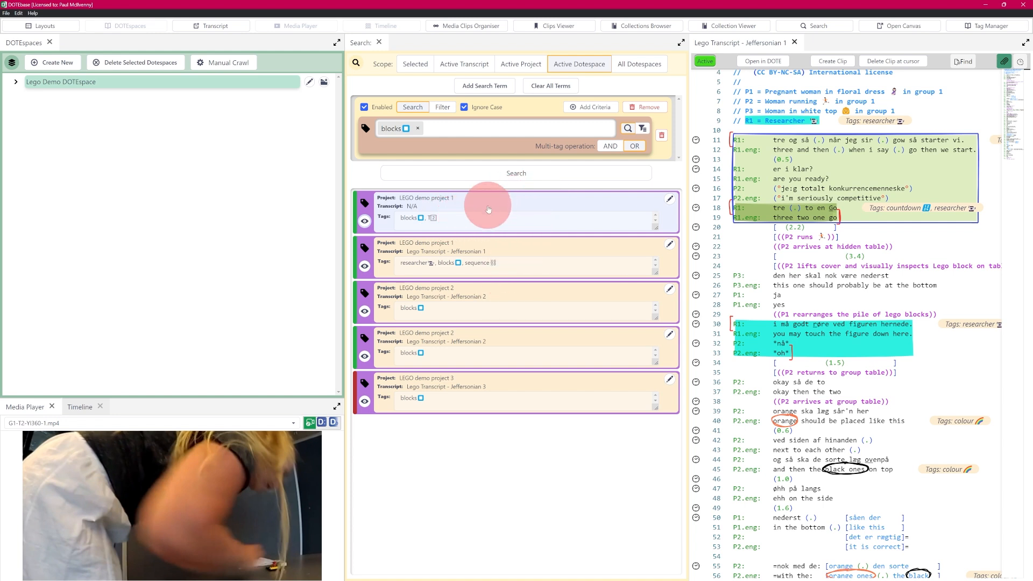
pyautogui.click(80, 406)
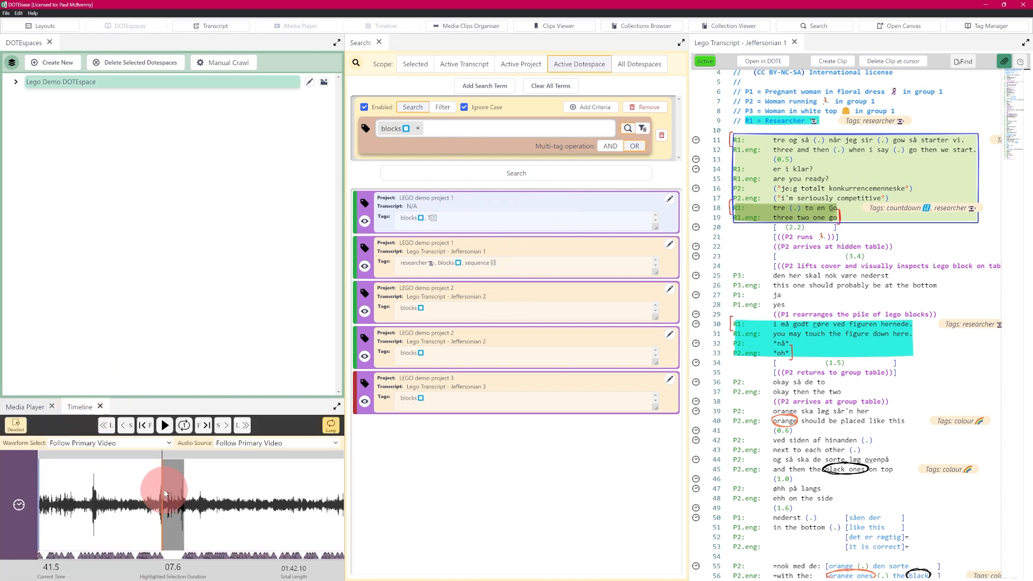
pyautogui.click(30, 407)
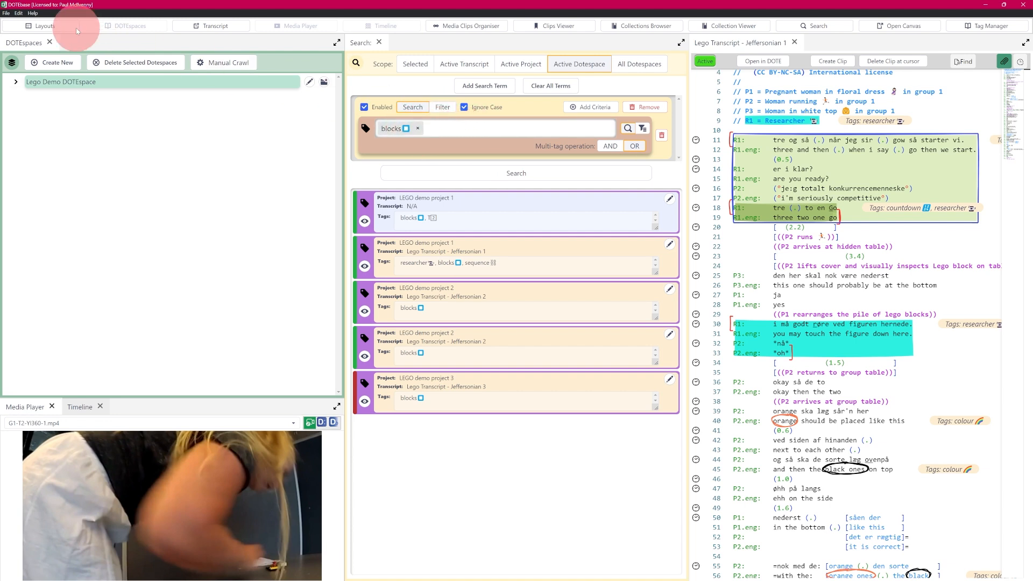
# Switch to the layout with clips and collections, and view the Colours subcollection under Blocks in Lego Demo Collections.
pyautogui.click(39, 24)
pyautogui.click(69, 173)
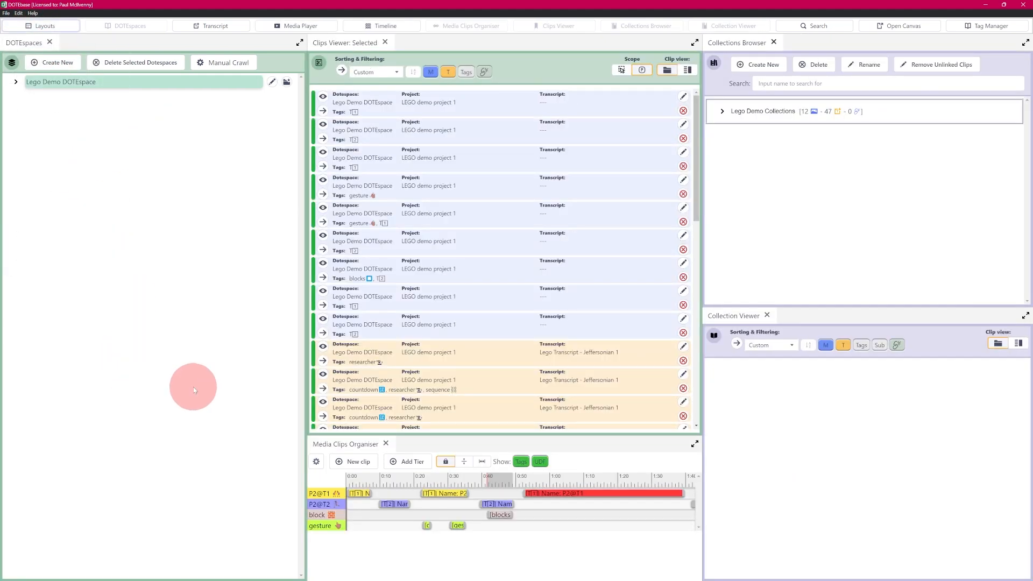
pyautogui.click(722, 113)
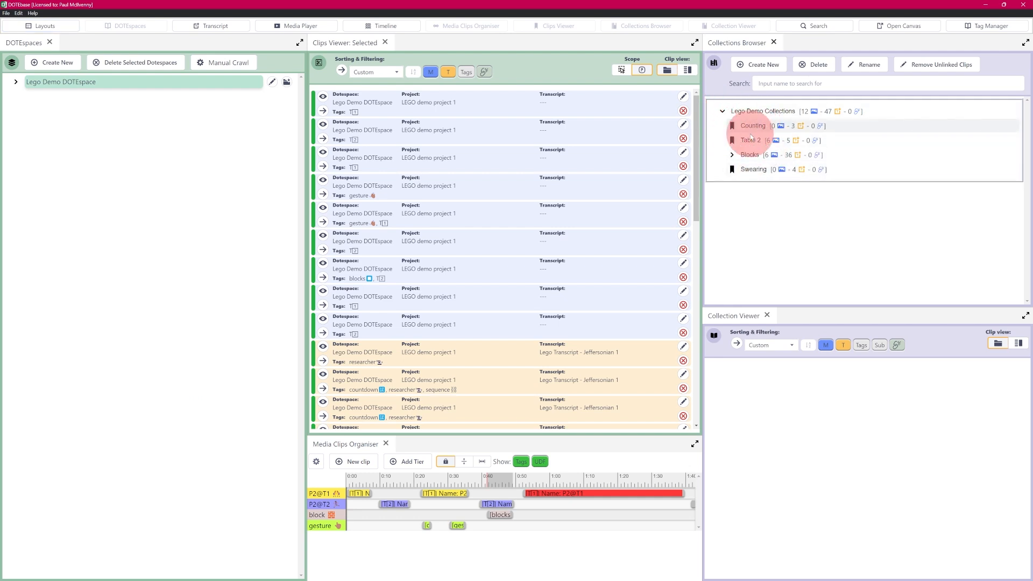
pyautogui.click(731, 154)
pyautogui.click(761, 169)
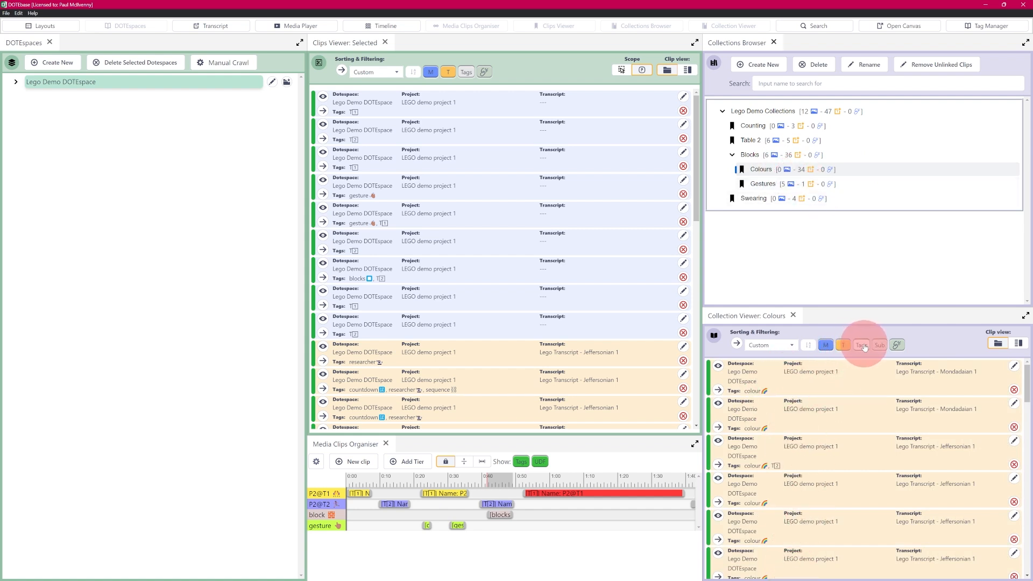
# Expand the Colours collection's sorting and filtering options, show only clips tagged blocks, and clear that filter.
pyautogui.click(737, 345)
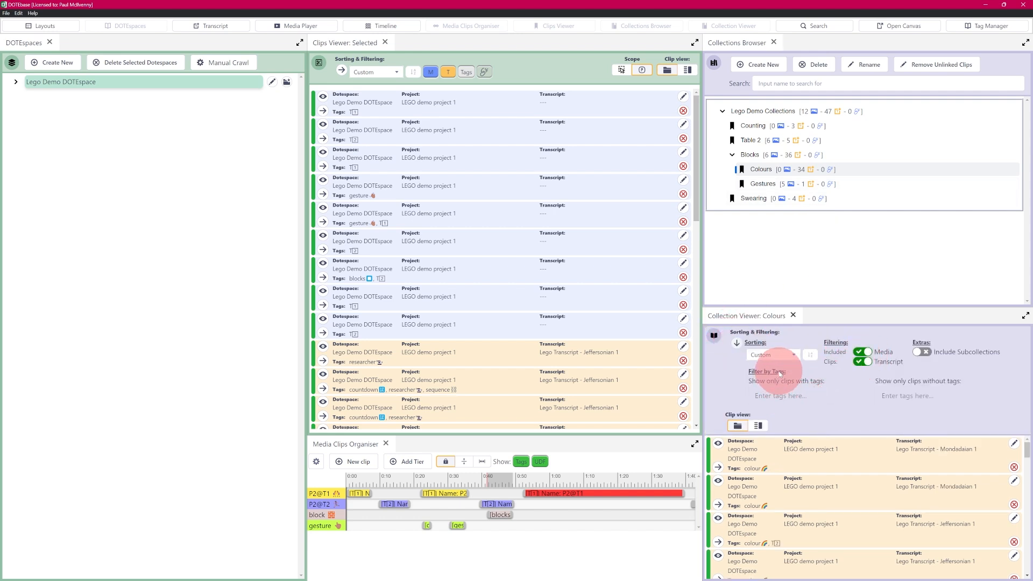
pyautogui.click(792, 387)
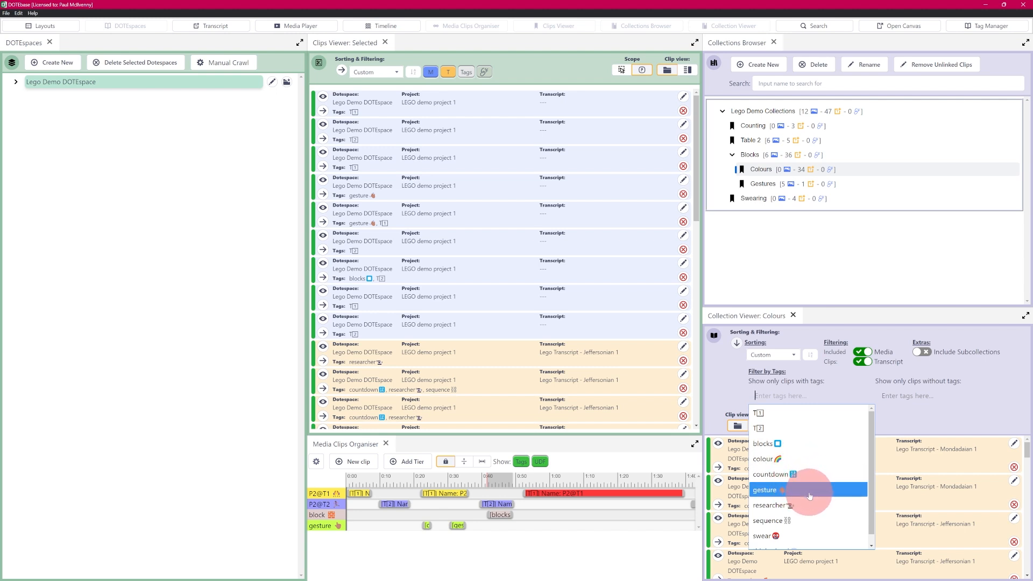
pyautogui.click(780, 443)
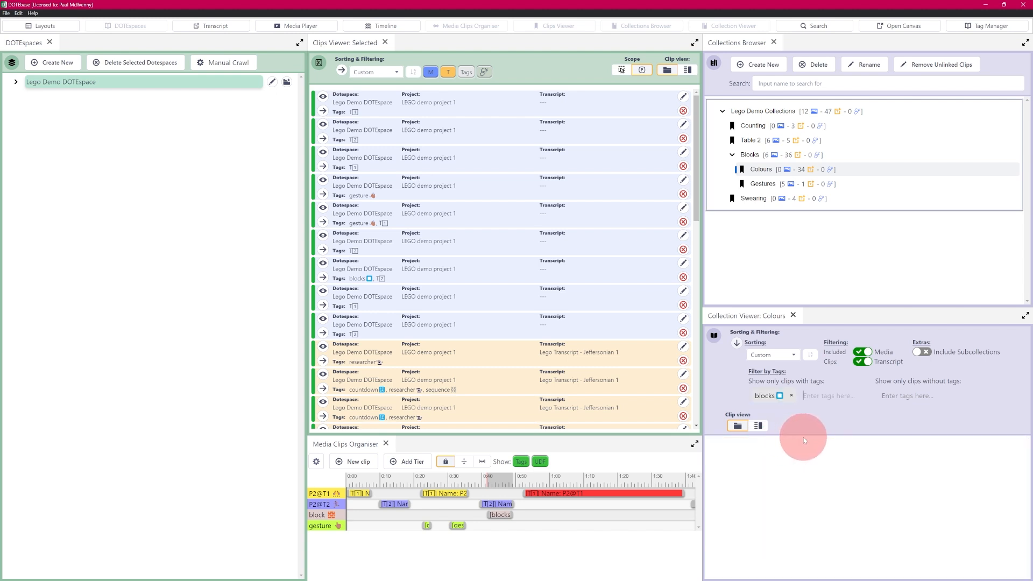
pyautogui.click(791, 398)
# Show only the Colours collection clips with the T2 tag and remove the tag filter.
pyautogui.click(785, 395)
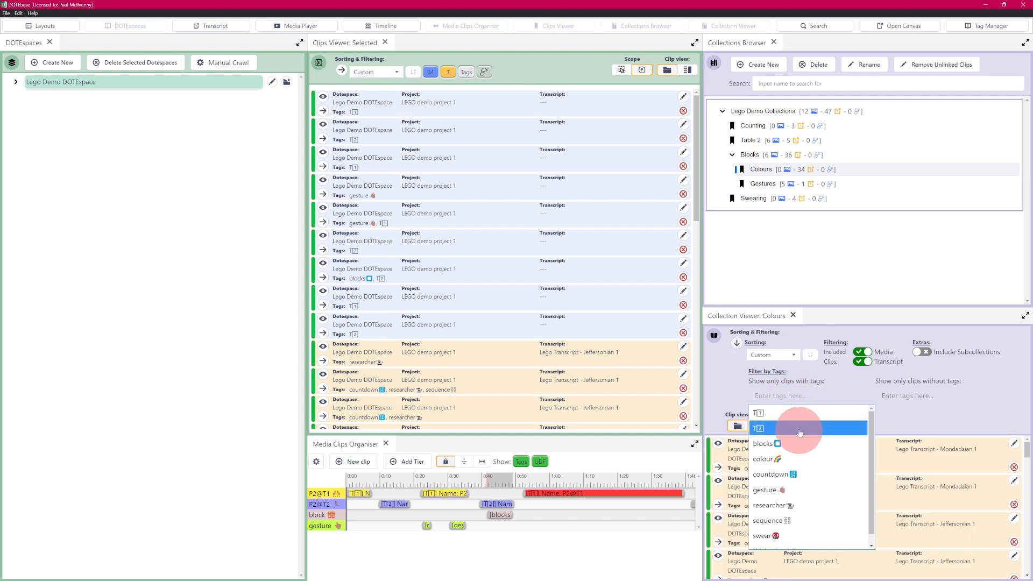
pyautogui.click(799, 428)
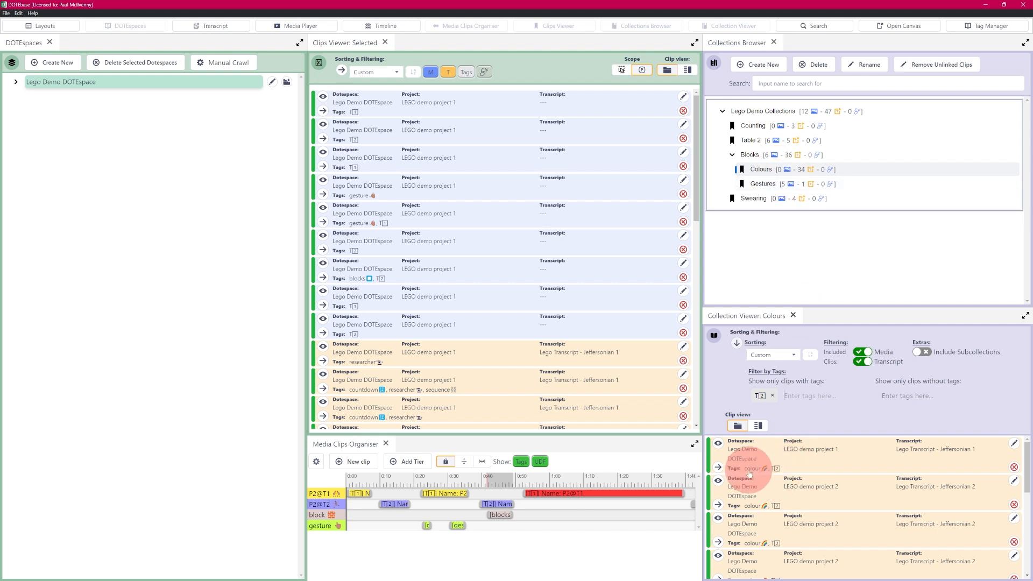
pyautogui.click(837, 399)
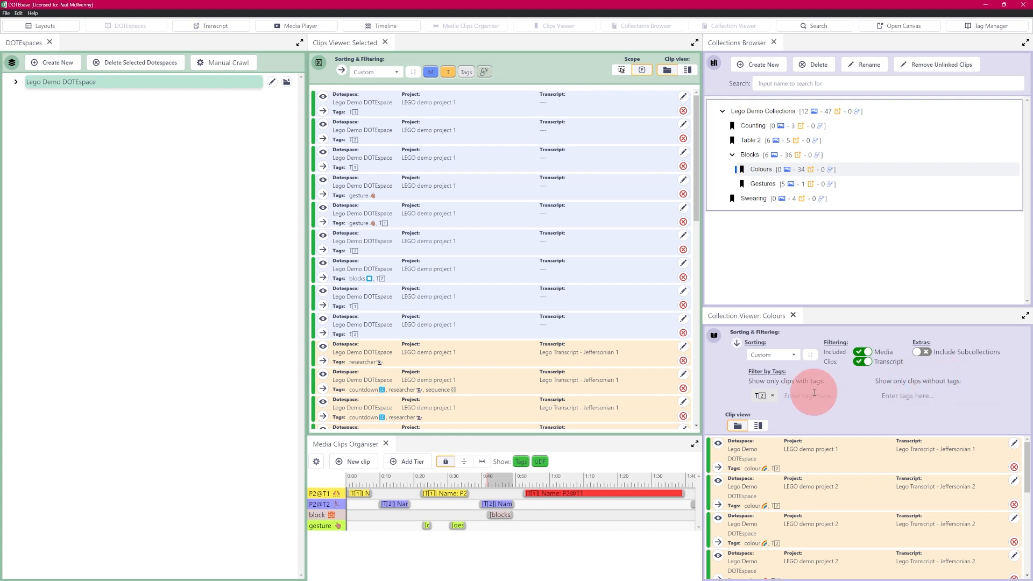
pyautogui.click(771, 397)
# Show only the Colours collection clips without the T2 tag, look through them, and clear the exclusion filter.
pyautogui.click(895, 395)
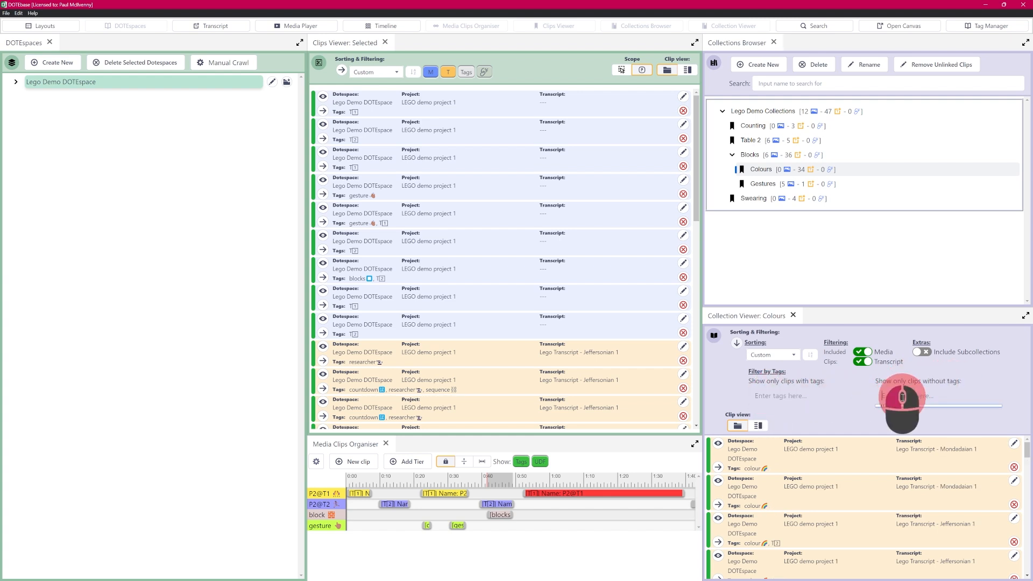
pyautogui.click(906, 431)
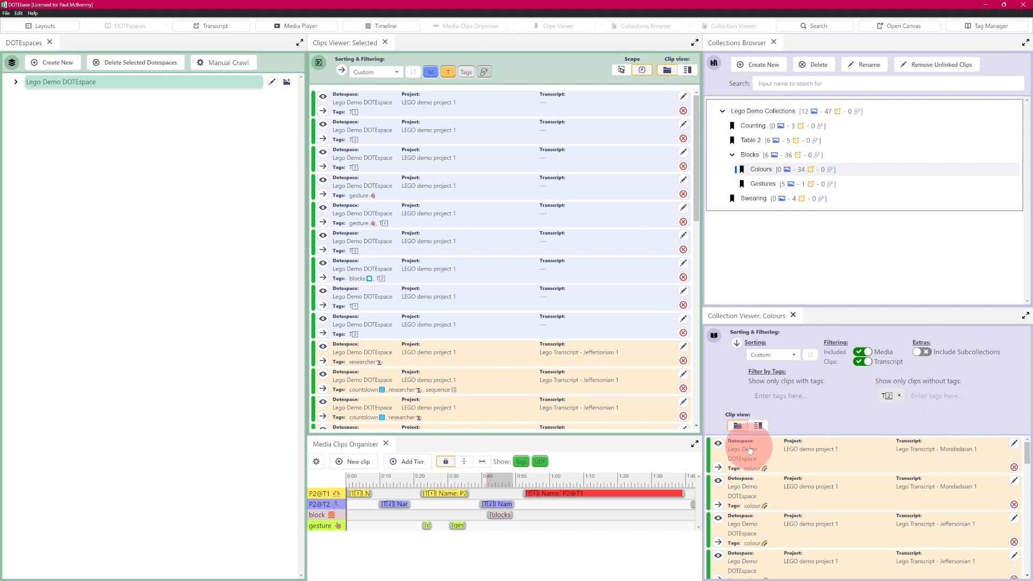
pyautogui.moveTo(1027, 455)
pyautogui.mouseDown()
pyautogui.moveTo(1015, 521)
pyautogui.moveTo(1022, 577)
pyautogui.moveTo(1029, 441)
pyautogui.mouseUp()
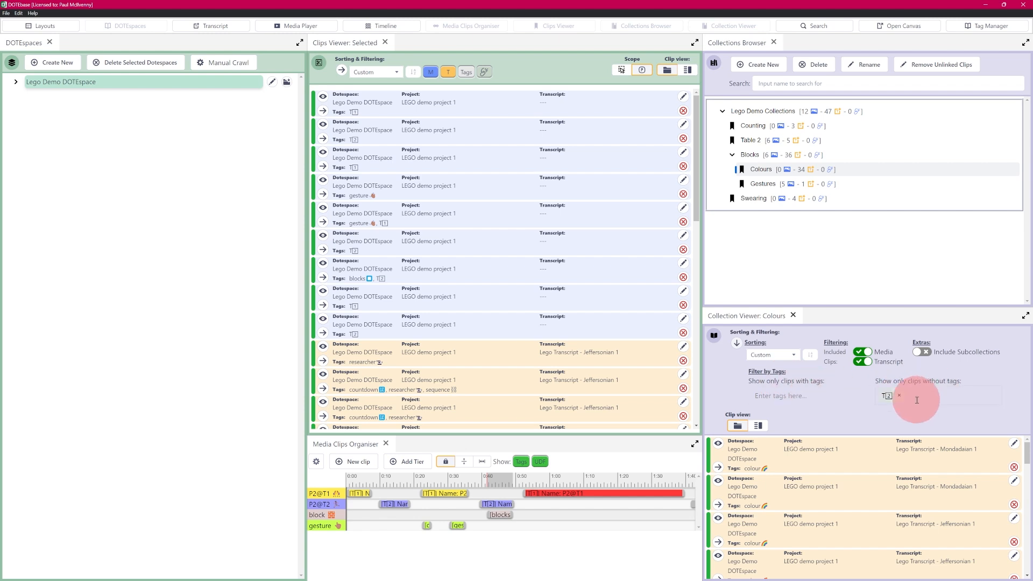
pyautogui.click(899, 396)
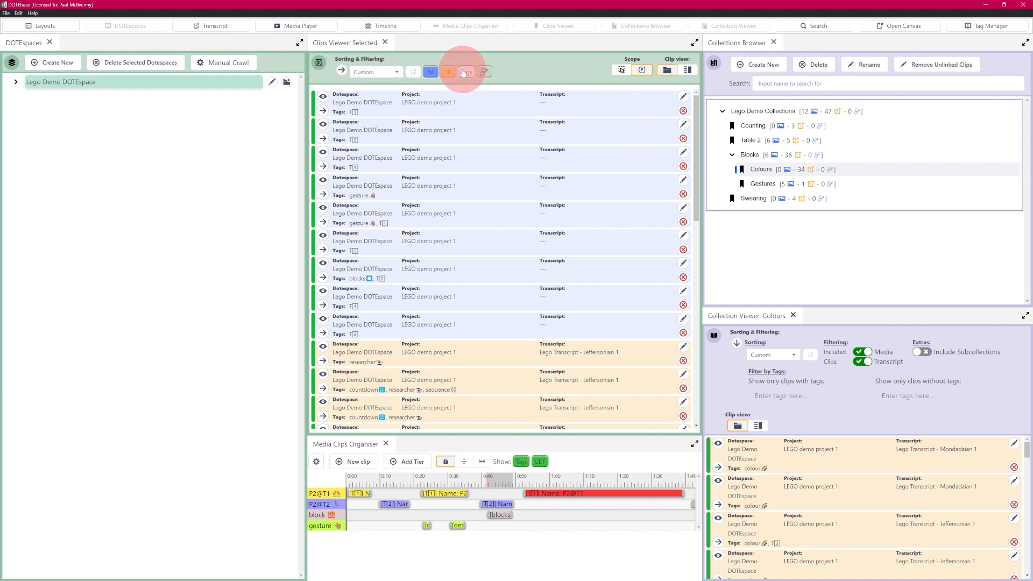
# Expand the sorting and filtering options of the Clips Viewer.
pyautogui.click(341, 71)
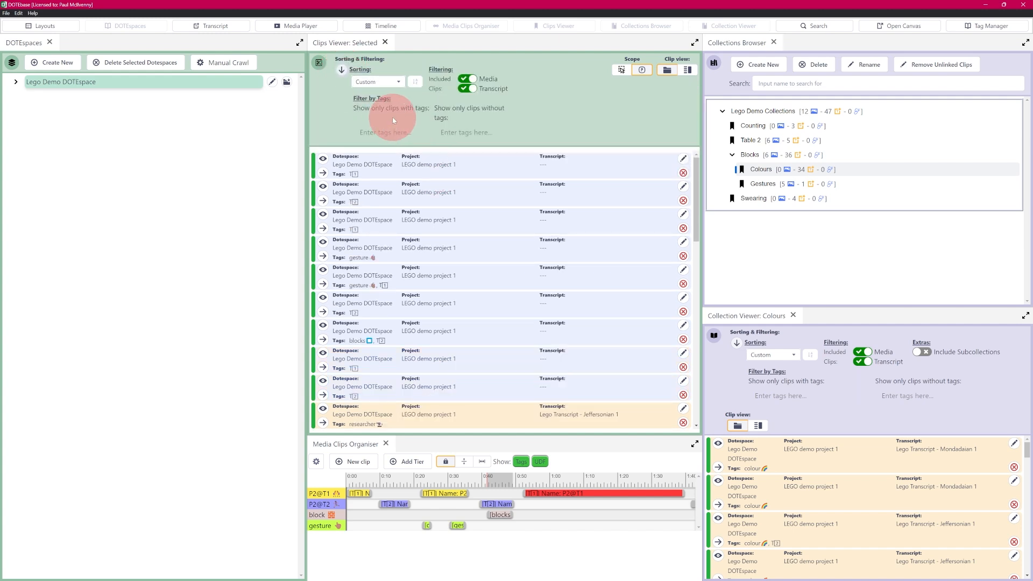